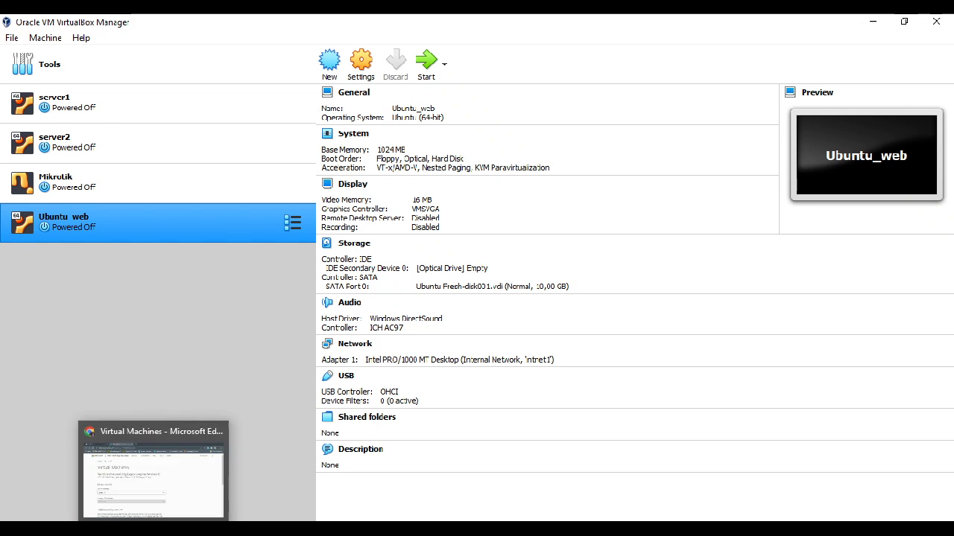
# Step: Switch to Chrome and look over the Virtual Machines download page on the Microsoft Edge Developer site
pyautogui.click(153, 531)
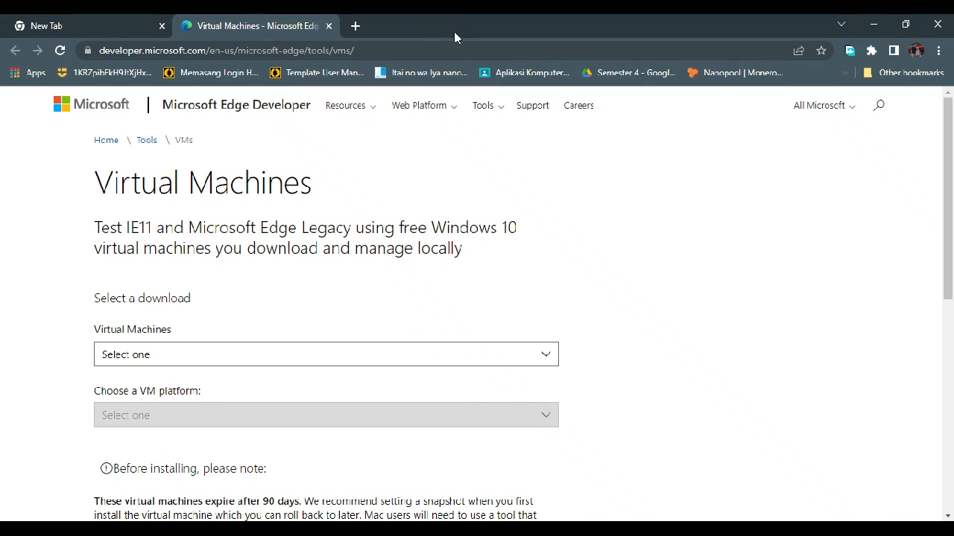
pyautogui.click(425, 46)
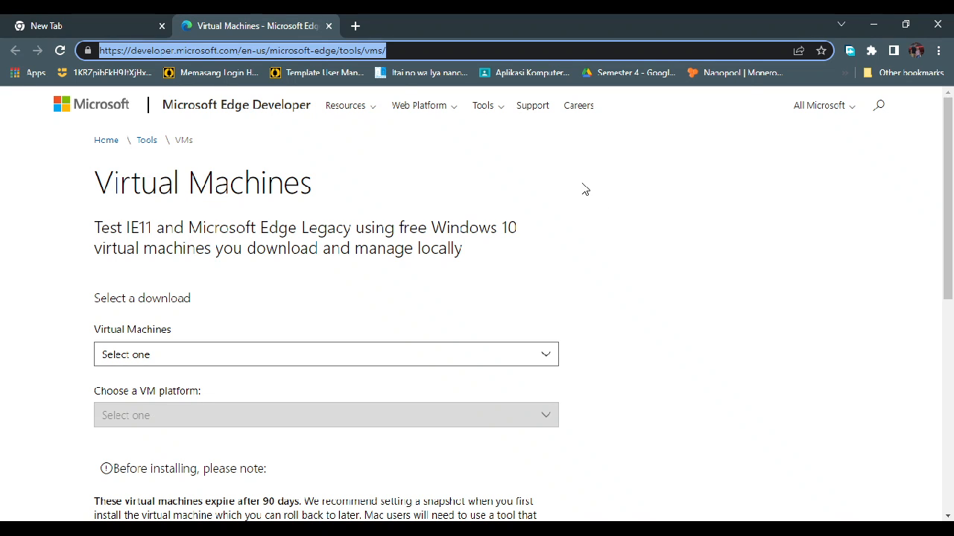
pyautogui.click(612, 195)
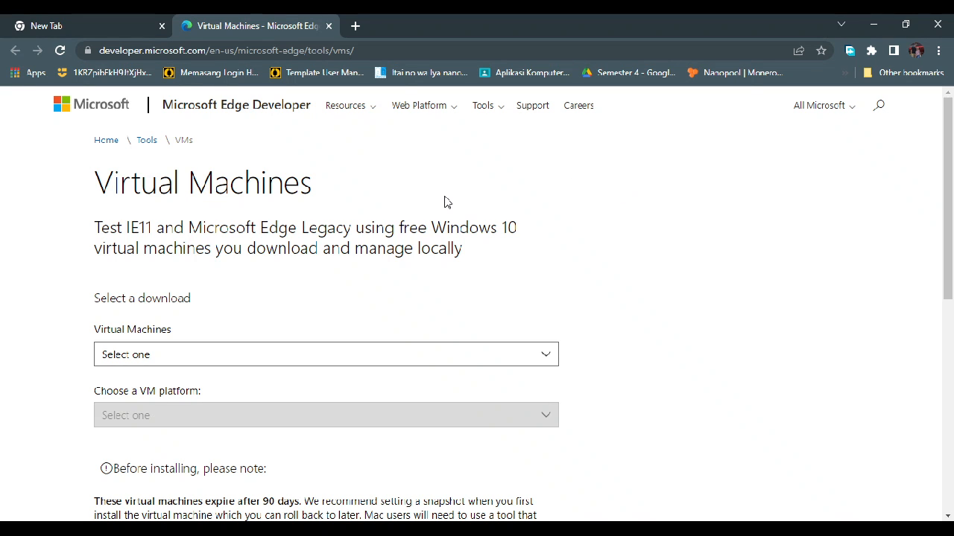
pyautogui.scroll(-1, 467, 264)
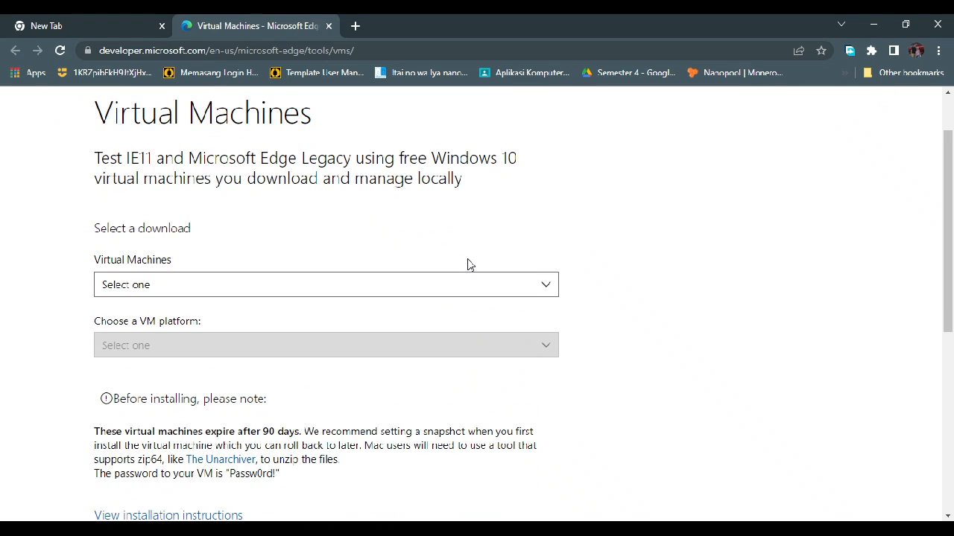
pyautogui.scroll(-2, 569, 225)
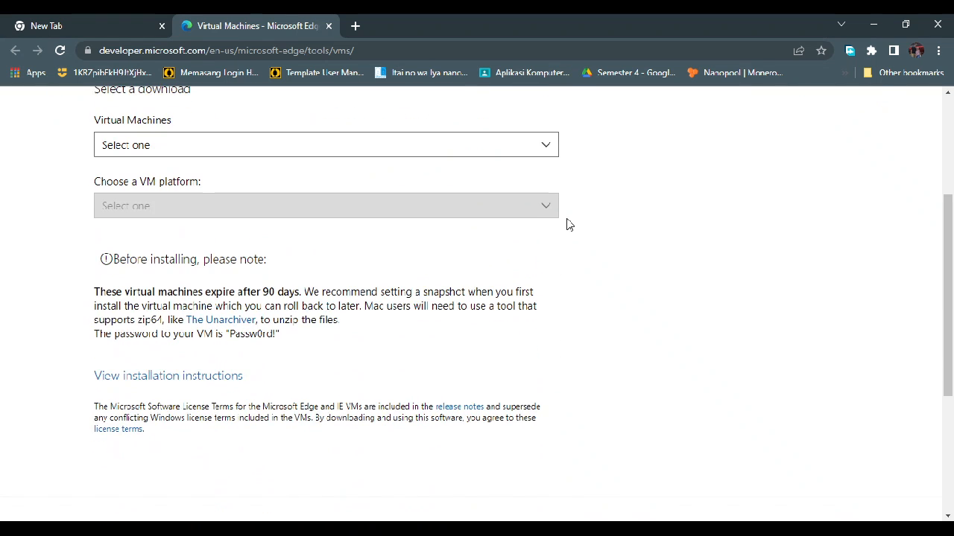
pyautogui.scroll(3, 569, 224)
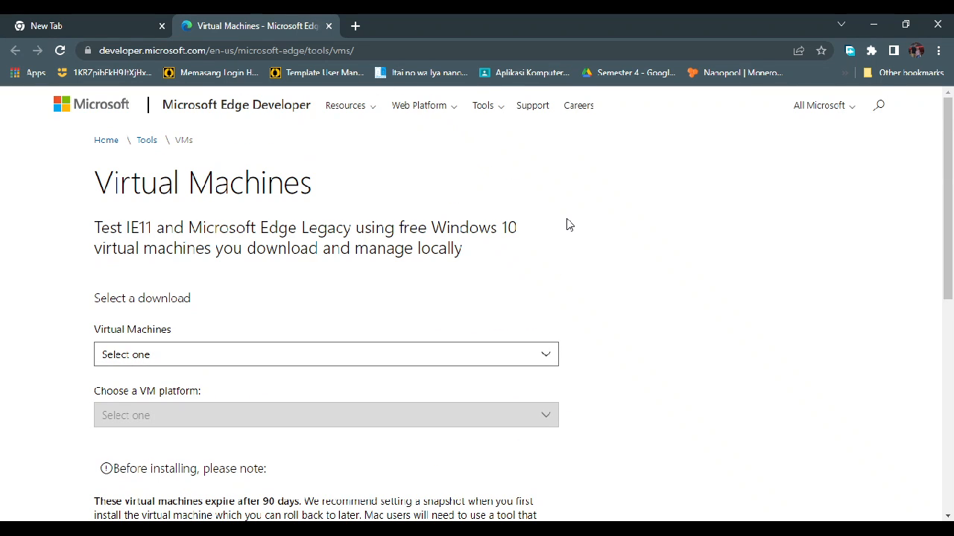
pyautogui.scroll(-1, 566, 222)
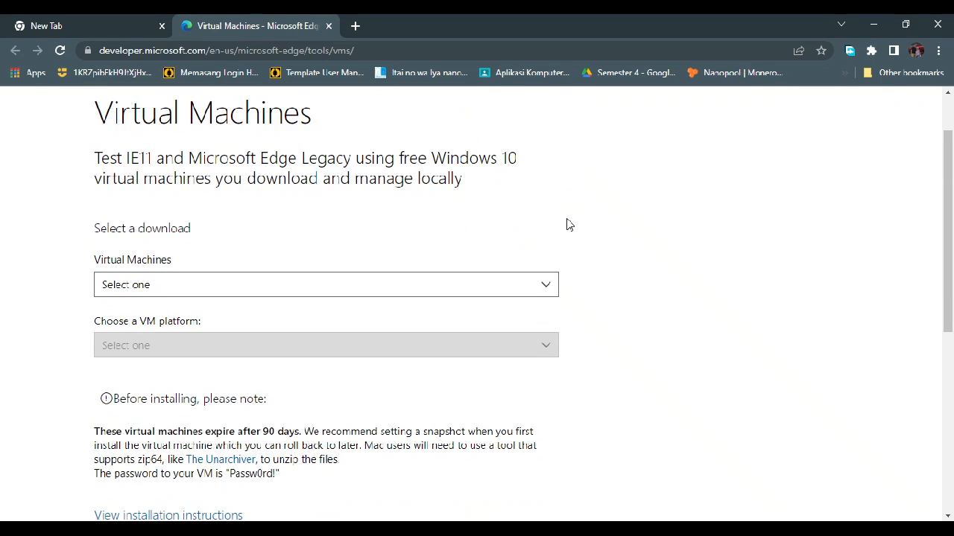
# Step: Choose IE9 on Win7 (x86) as the virtual machine and VirtualBox as the VM platform
pyautogui.click(432, 289)
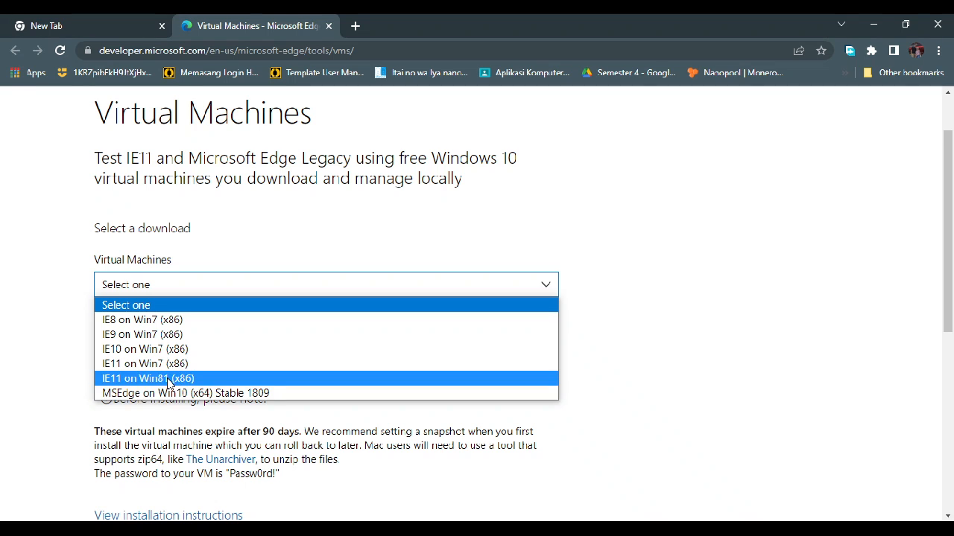
pyautogui.click(157, 336)
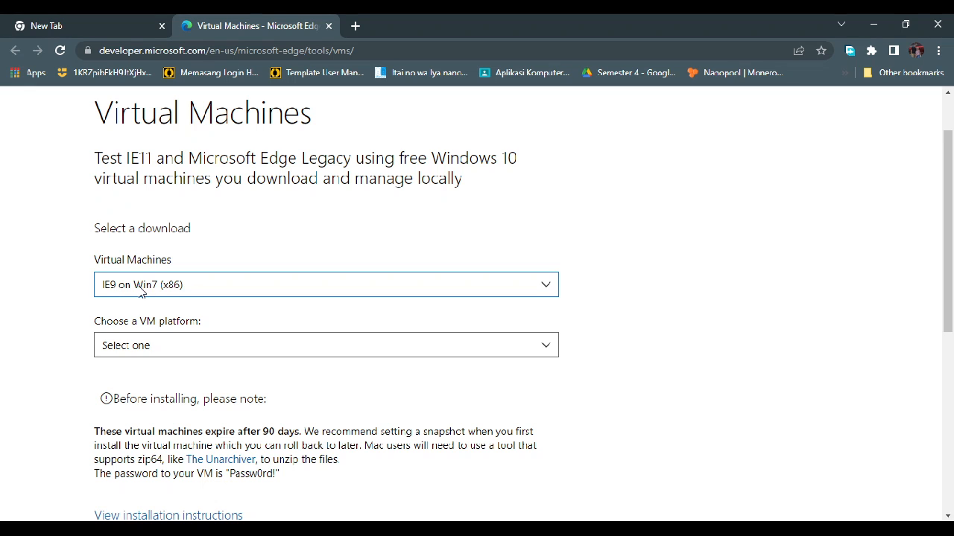
pyautogui.click(230, 350)
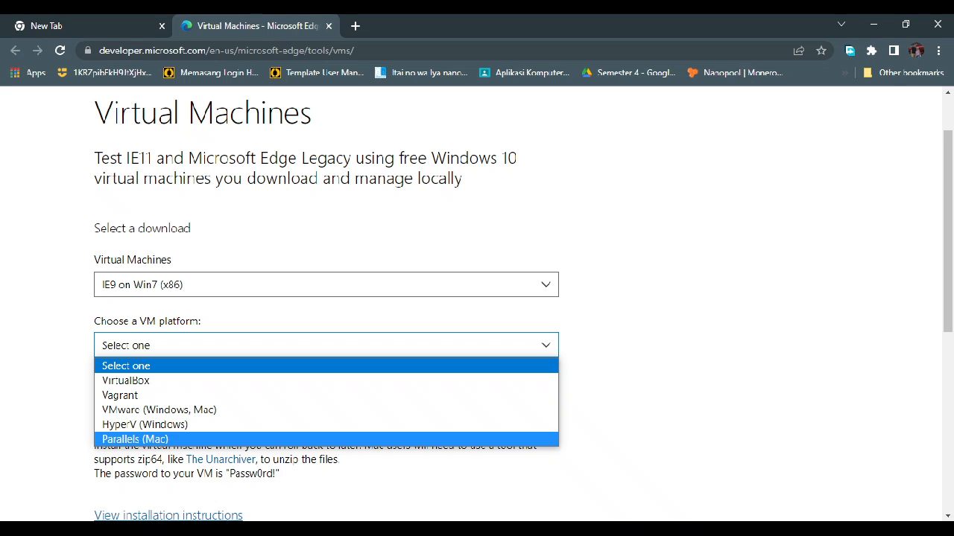
pyautogui.click(191, 529)
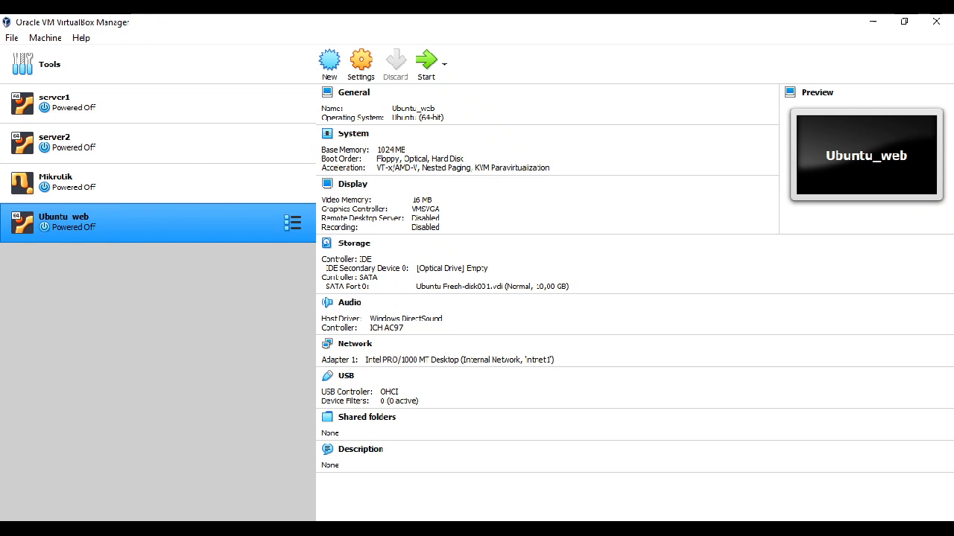
pyautogui.hotkey('alt', 'Tab')
pyautogui.click(161, 349)
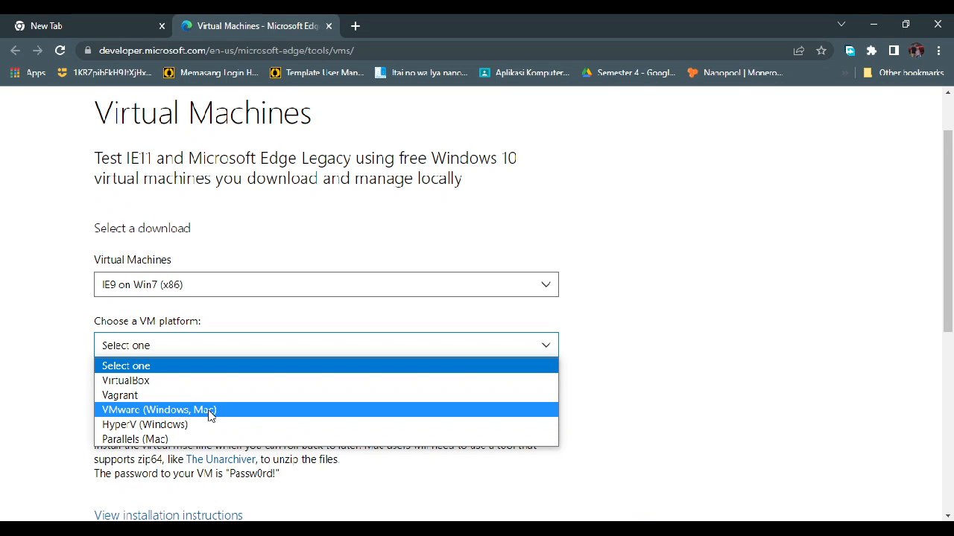
pyautogui.click(163, 386)
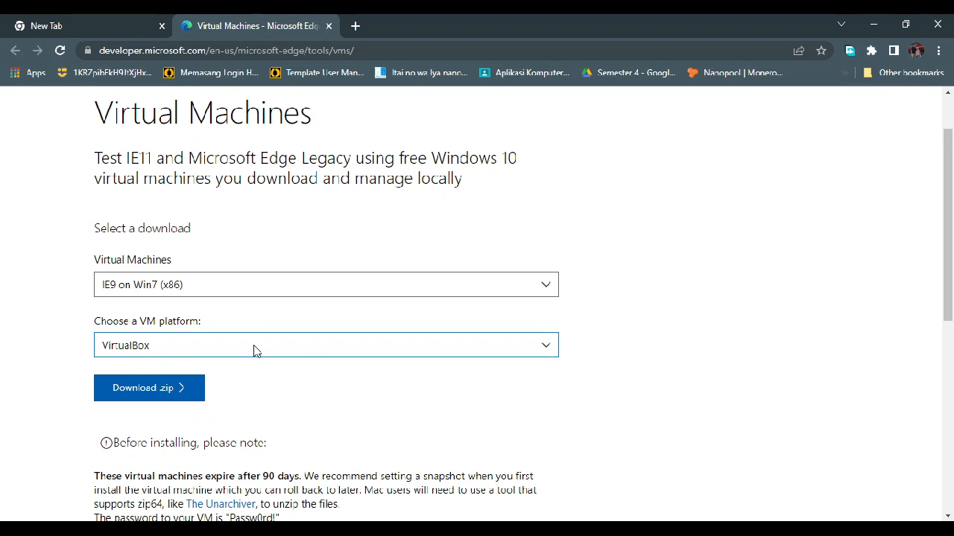
# Step: Start downloading the IE9 on Win7 VirtualBox .zip file and cancel the download
pyautogui.click(154, 392)
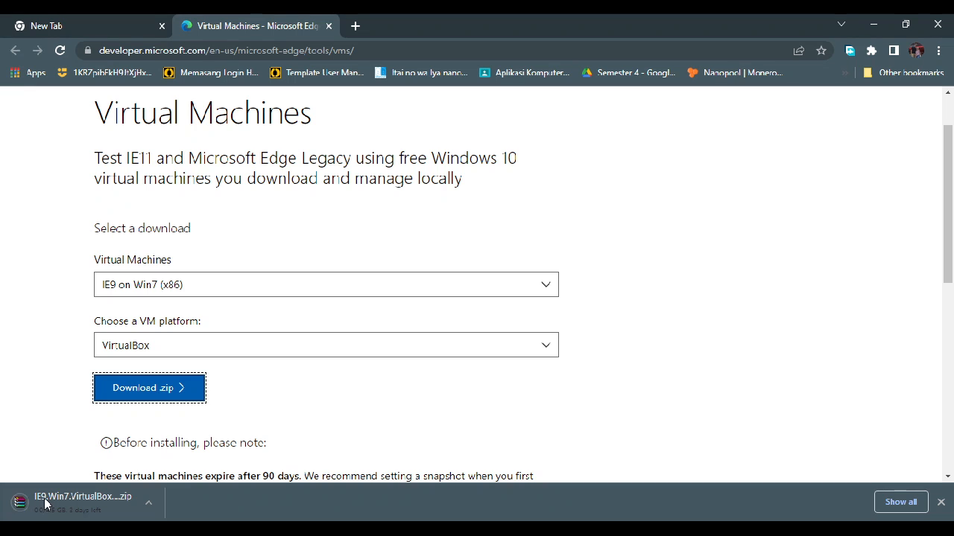
pyautogui.click(148, 504)
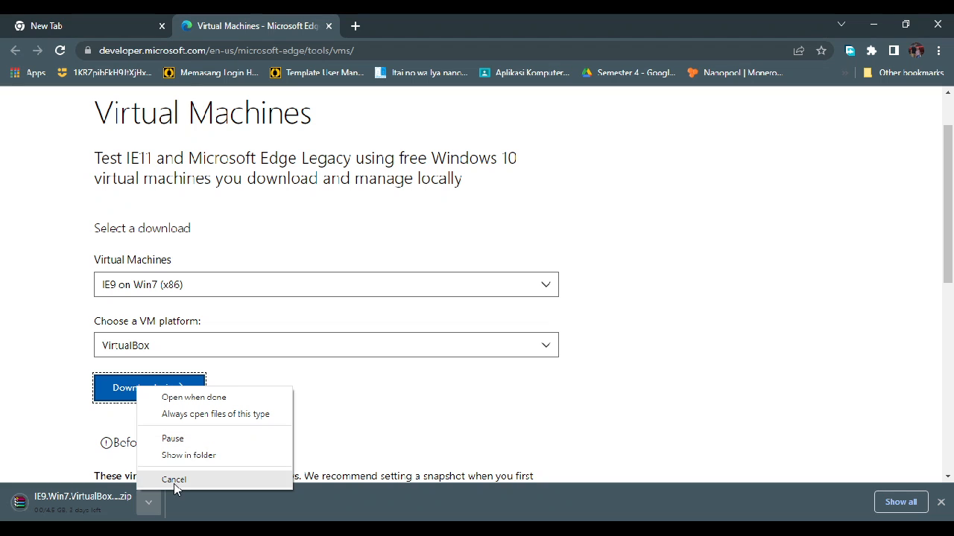
pyautogui.click(174, 480)
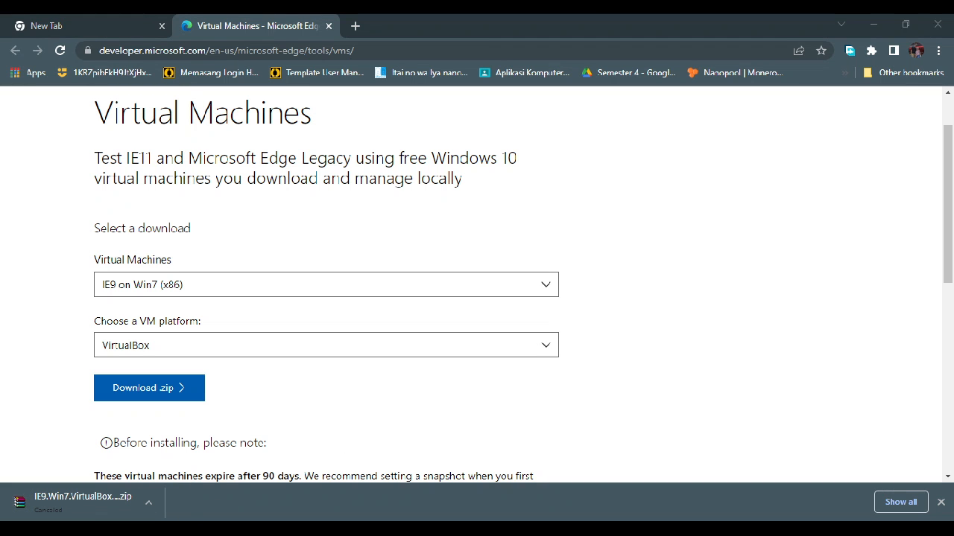
# Step: Switch to File Explorer and open the MASTER folder inside VirtualBox VMs on the BACKUP DATA (D:) drive
pyautogui.press('super+e')
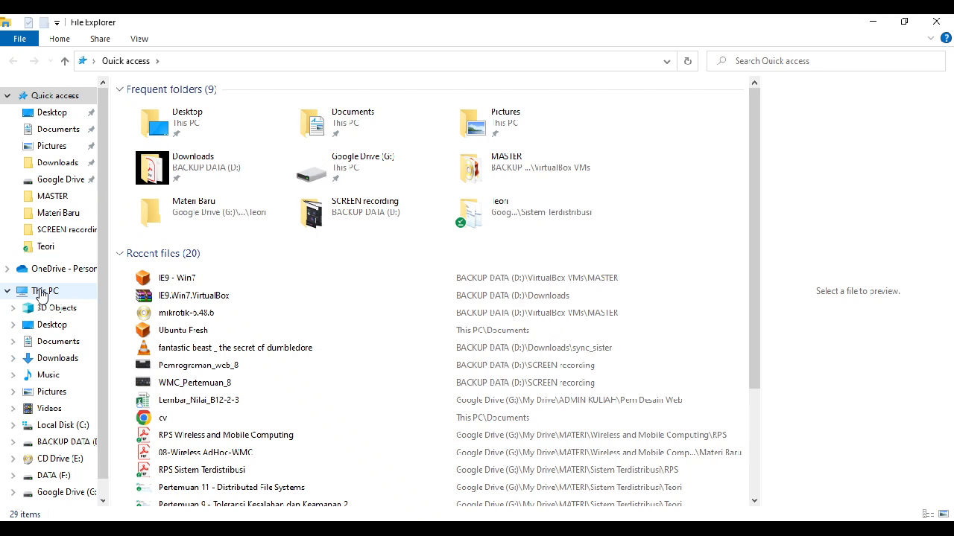
pyautogui.click(41, 292)
pyautogui.click(75, 442)
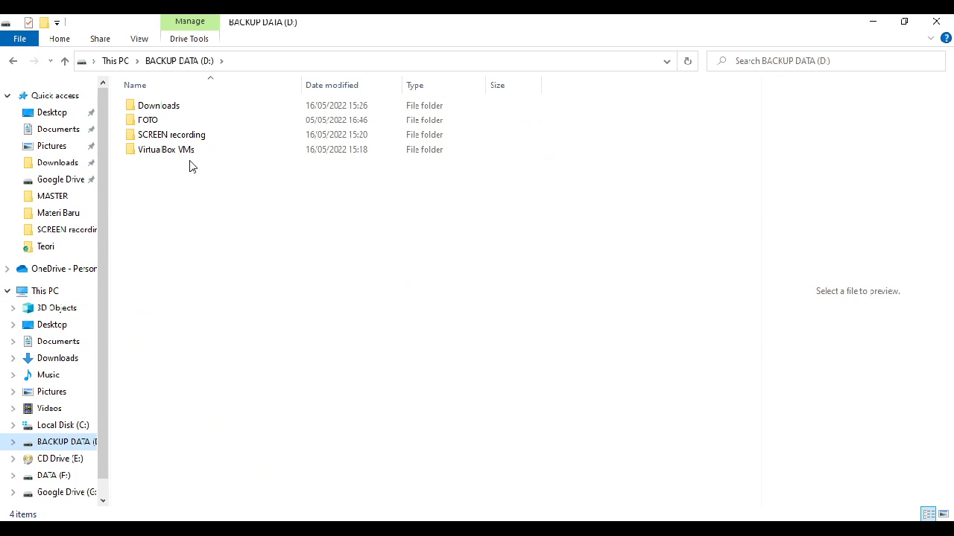
pyautogui.doubleClick(162, 150)
pyautogui.click(172, 108)
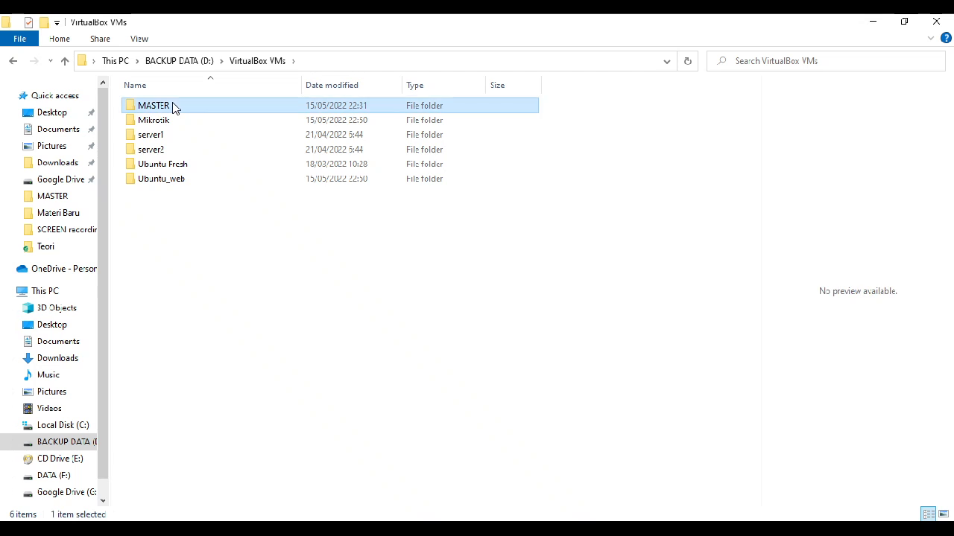
pyautogui.doubleClick(172, 107)
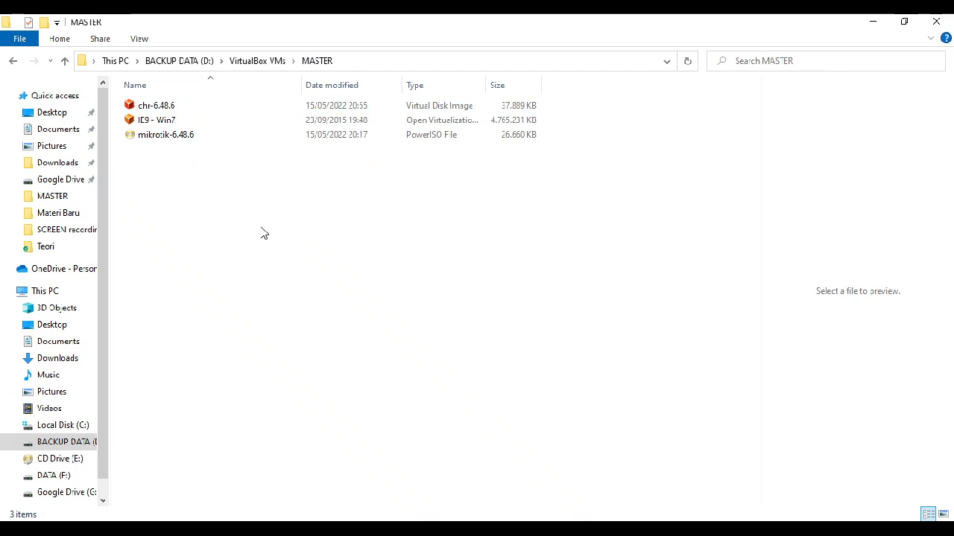
# Step: Check the file type and extension in the properties of the IE9 - Win7 file
pyautogui.click(164, 125)
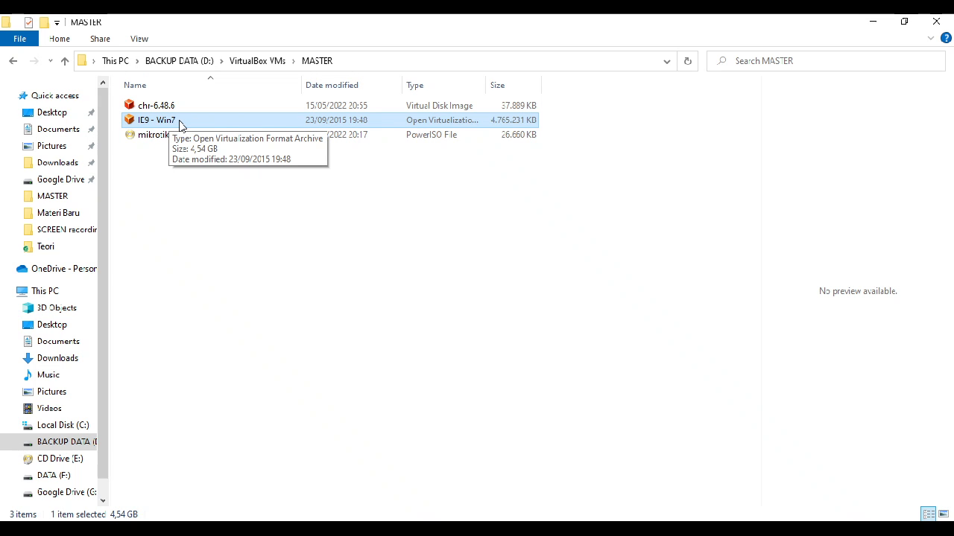
pyautogui.rightClick(221, 125)
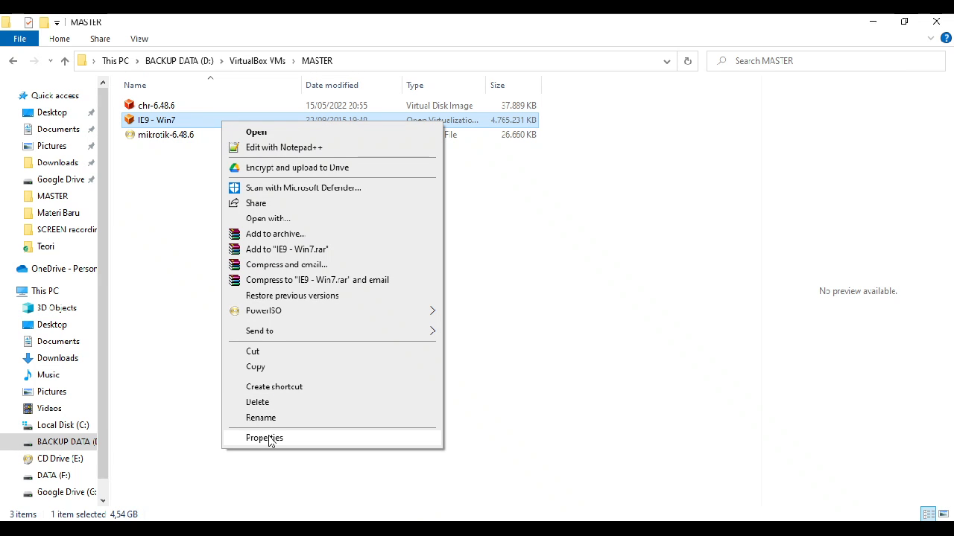
pyautogui.click(270, 440)
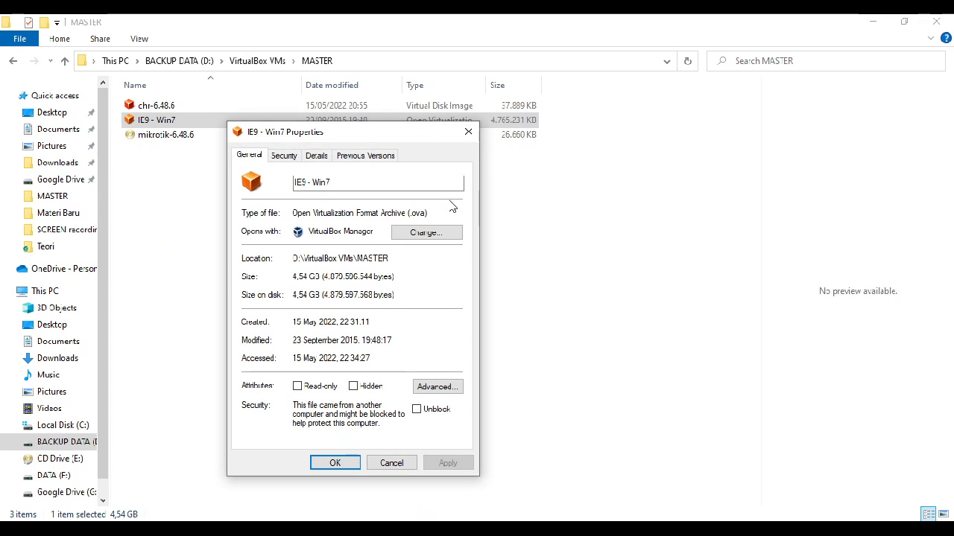
pyautogui.moveTo(428, 213); pyautogui.dragTo(411, 214)
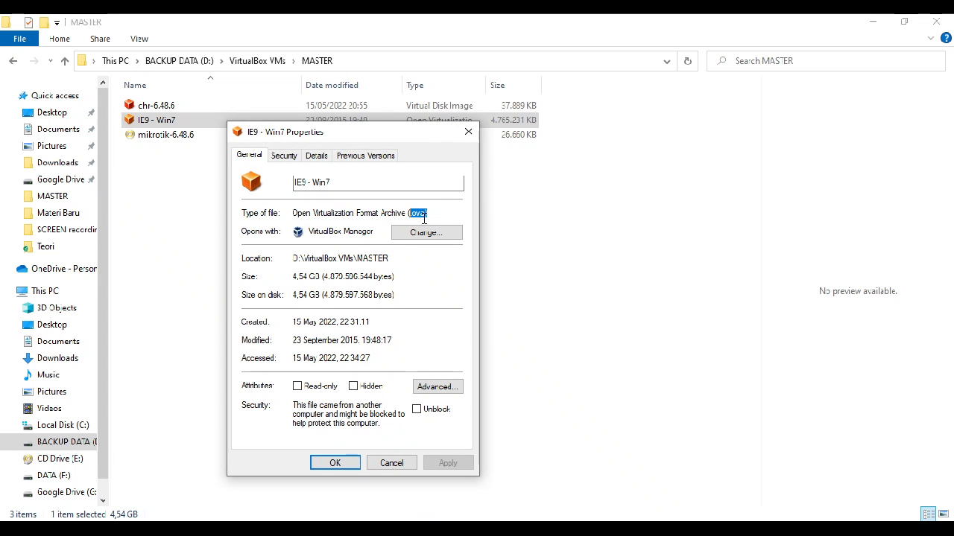
pyautogui.click(439, 213)
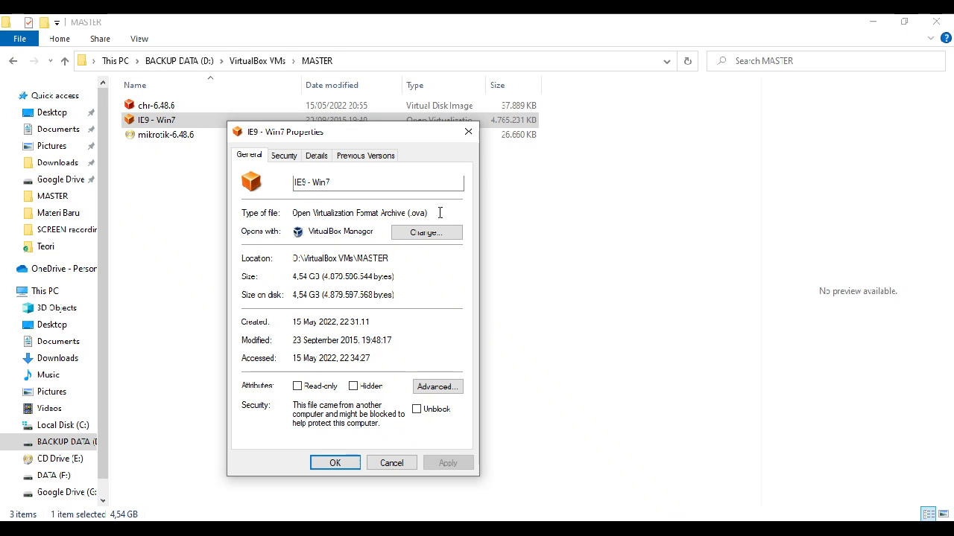
pyautogui.click(462, 137)
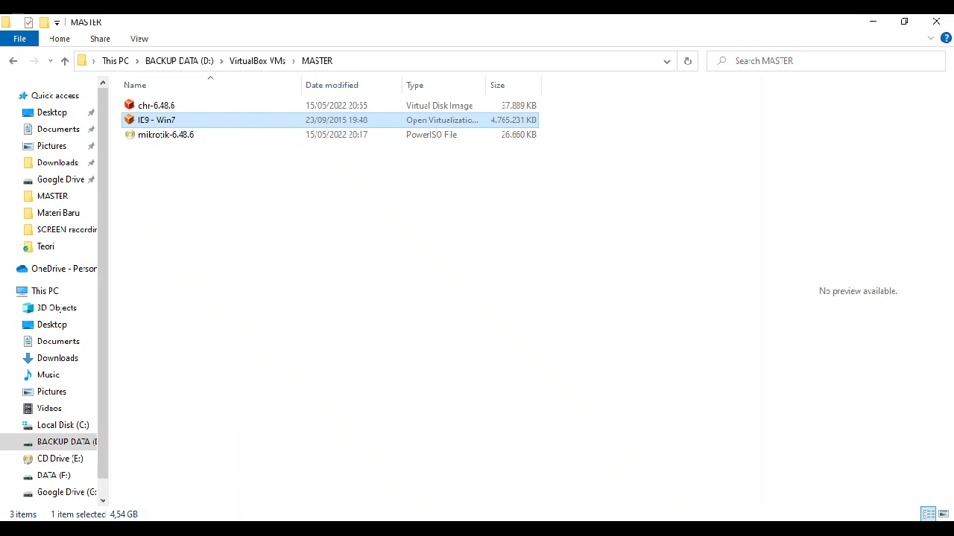
# Step: Switch back to Chrome and read the notes about what to know before installing the virtual machine
pyautogui.click(155, 530)
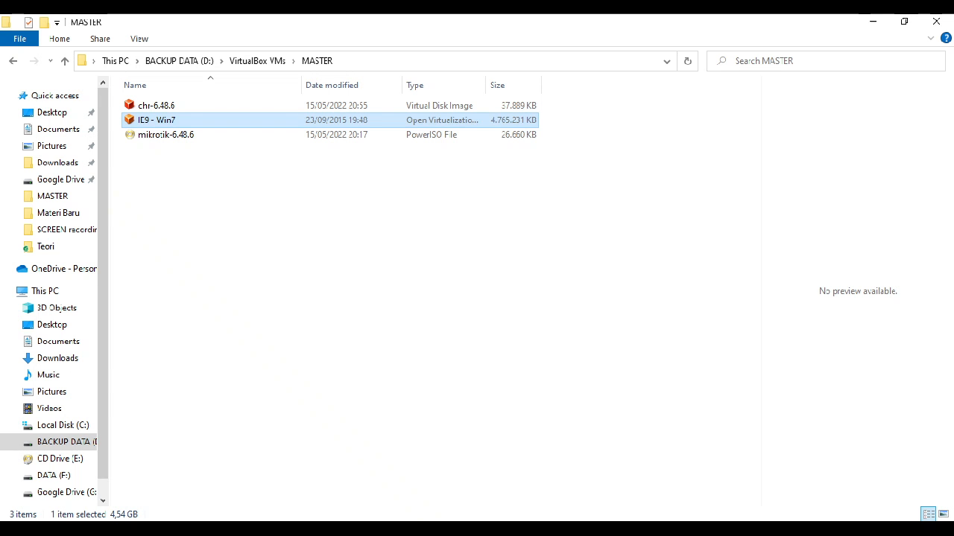
pyautogui.hotkey('alt', 'Tab')
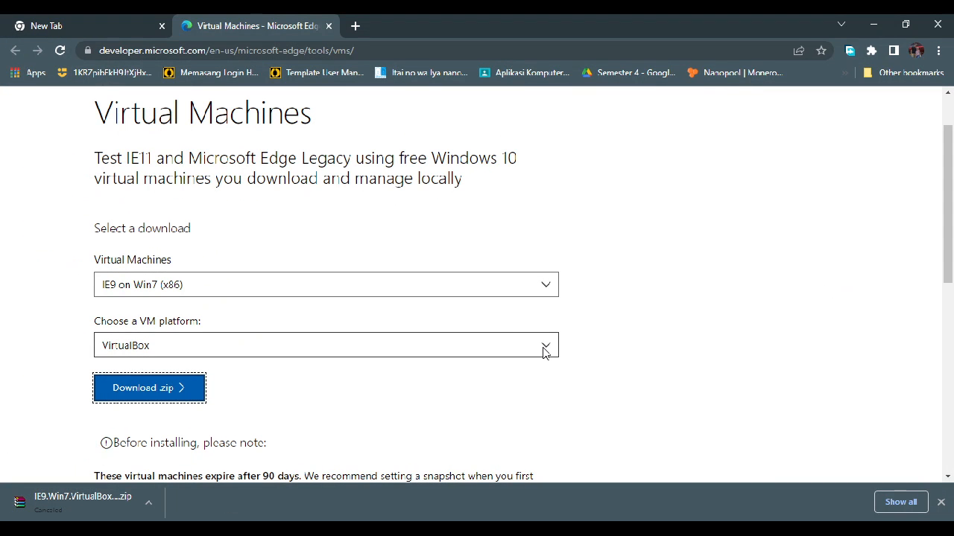
pyautogui.scroll(-2, 543, 351)
pyautogui.scroll(-1, 543, 355)
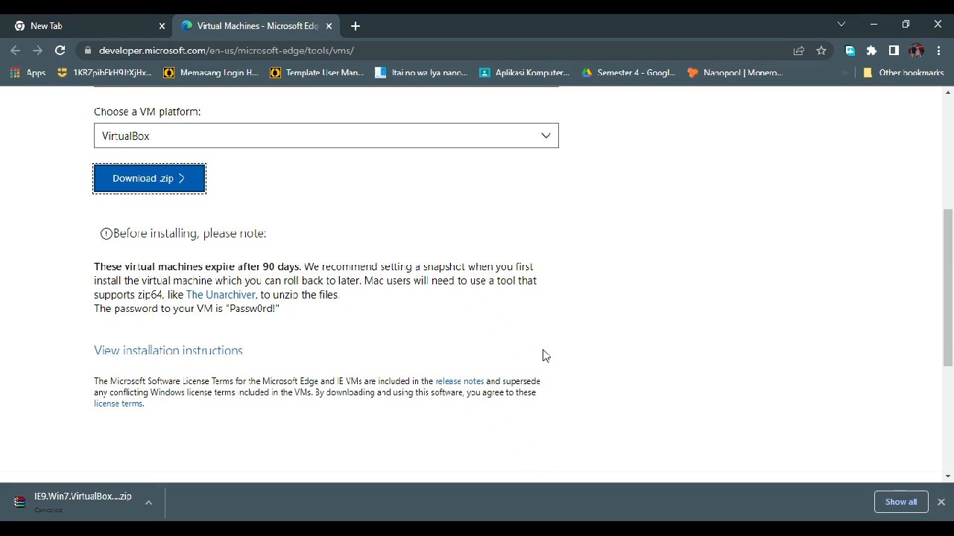
pyautogui.moveTo(141, 236); pyautogui.dragTo(263, 234)
pyautogui.click(299, 236)
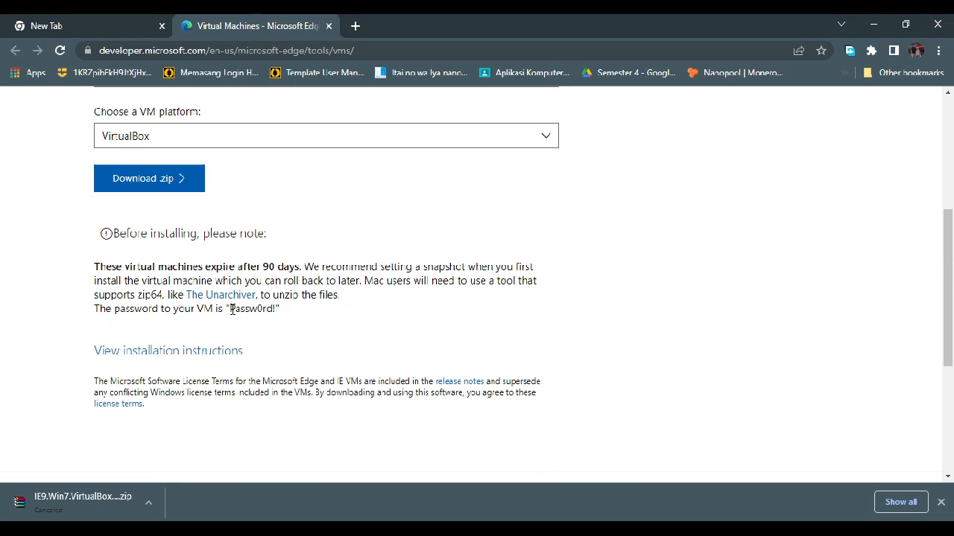
# Step: Examine the virtual machine's password in the pre-installation notes and the installation instructions link below it
pyautogui.moveTo(229, 308); pyautogui.dragTo(278, 310)
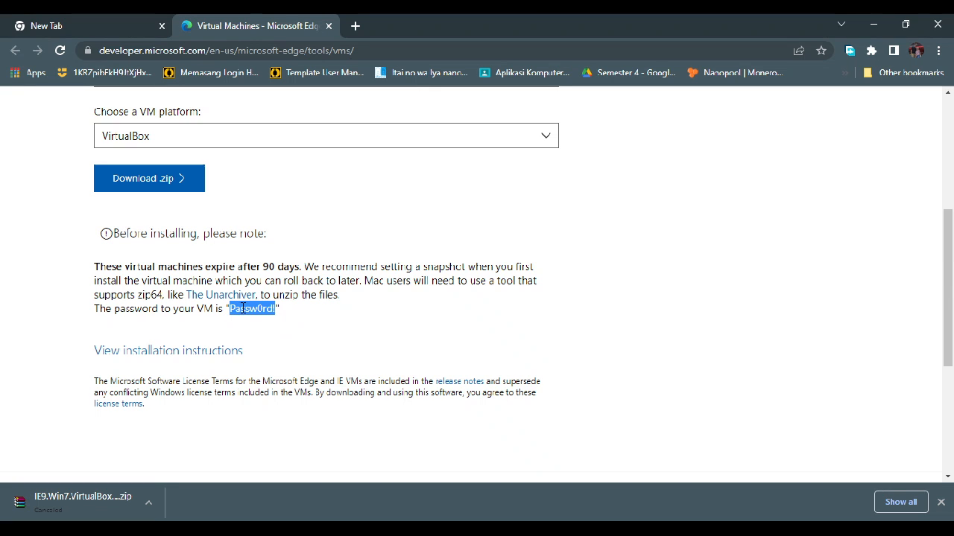
pyautogui.click(264, 309)
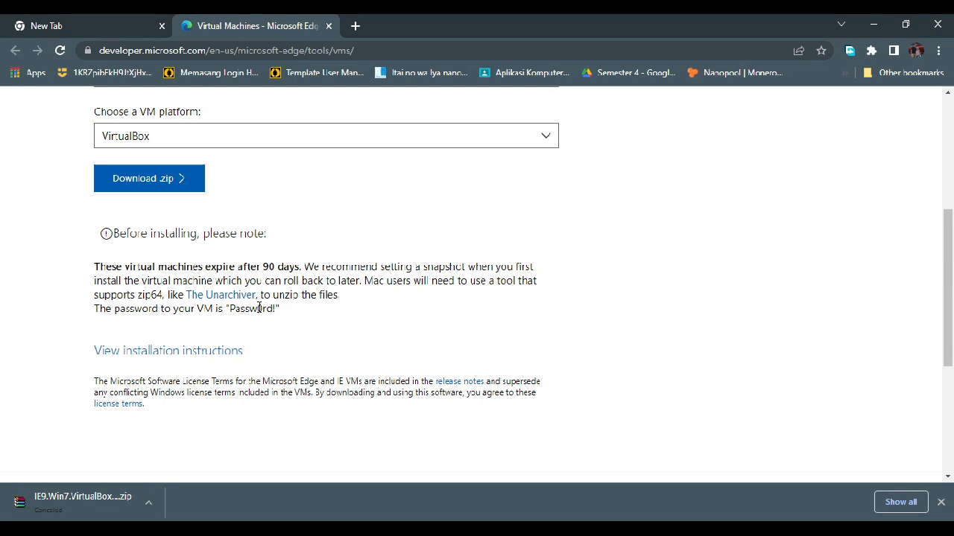
pyautogui.moveTo(257, 308); pyautogui.dragTo(263, 309)
pyautogui.click(261, 298)
pyautogui.moveTo(276, 309); pyautogui.dragTo(272, 310)
pyautogui.click(246, 307)
pyautogui.moveTo(263, 308); pyautogui.dragTo(256, 308)
pyautogui.click(276, 308)
pyautogui.moveTo(282, 310); pyautogui.dragTo(218, 309)
pyautogui.moveTo(234, 313); pyautogui.dragTo(229, 312)
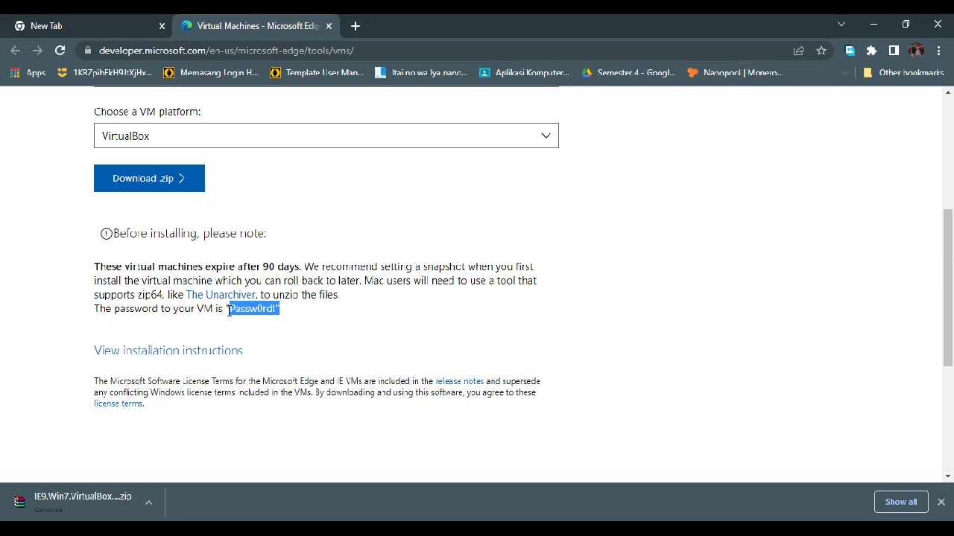
pyautogui.click(304, 317)
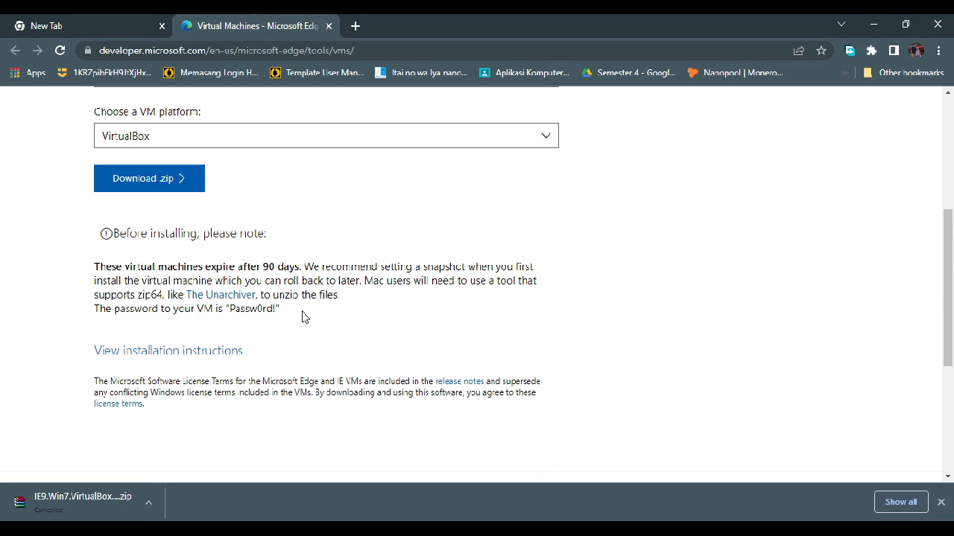
pyautogui.scroll(-2, 302, 316)
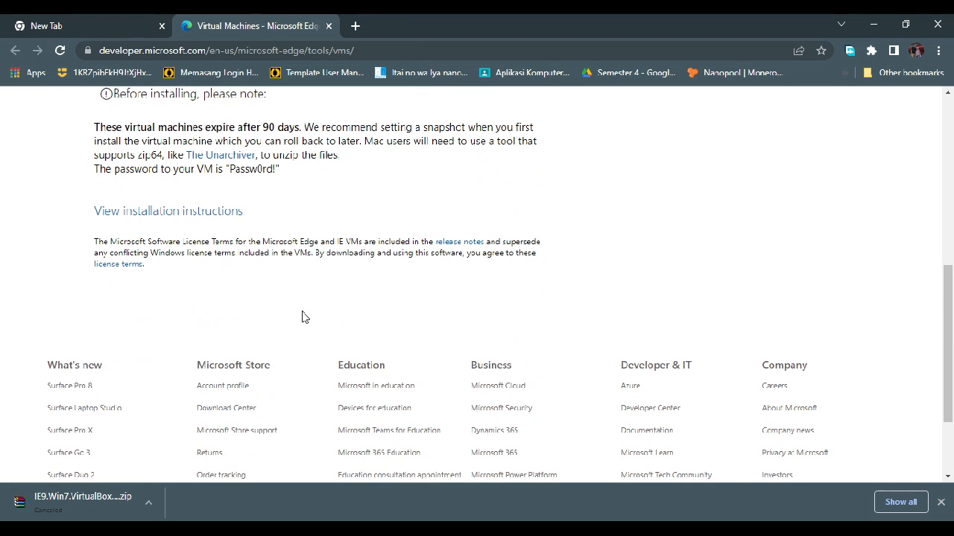
# Step: Open the virtual machine installation instructions in a new browser tab and view the release notes document
pyautogui.rightClick(216, 220)
pyautogui.click(246, 223)
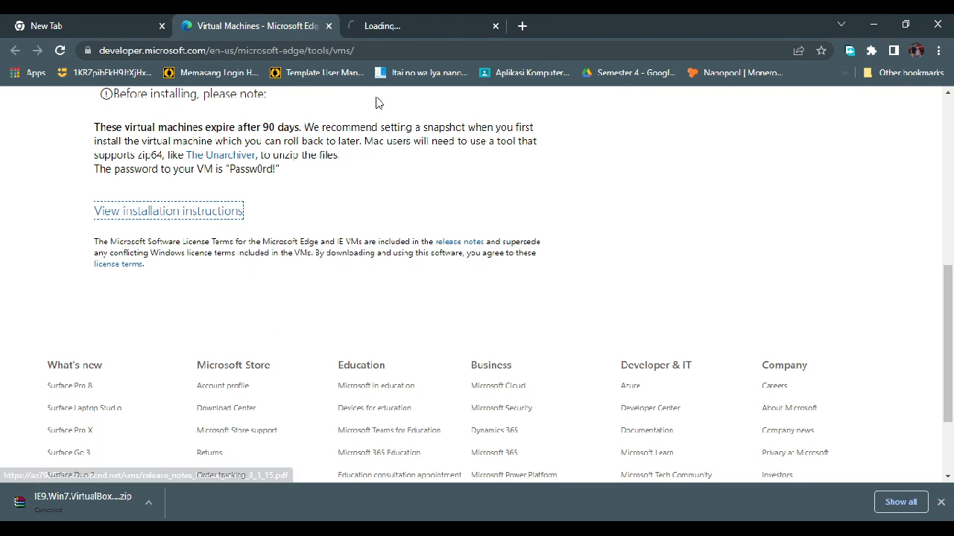
pyautogui.click(436, 25)
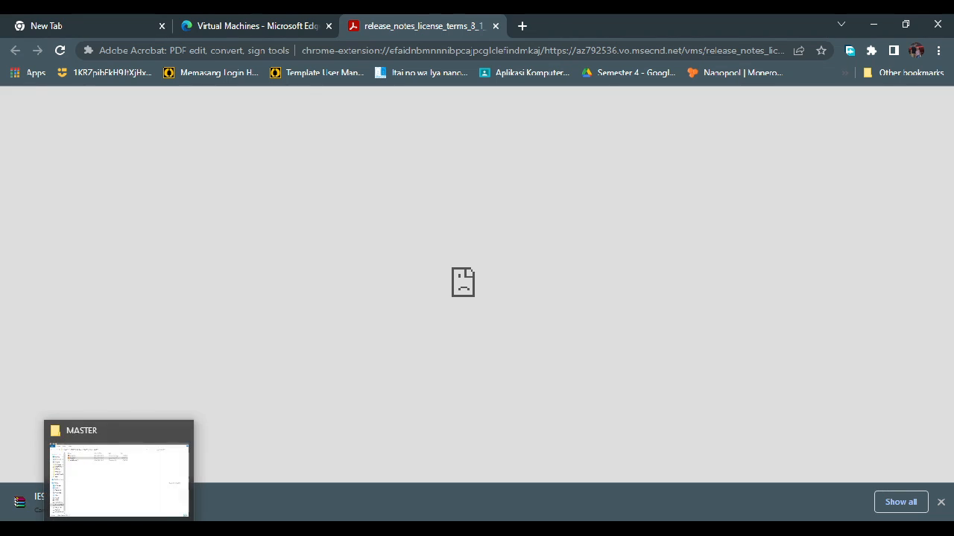
# Step: Switch to Oracle VM VirtualBox Manager and start importing a virtual appliance with Local File System as the source
pyautogui.click(119, 532)
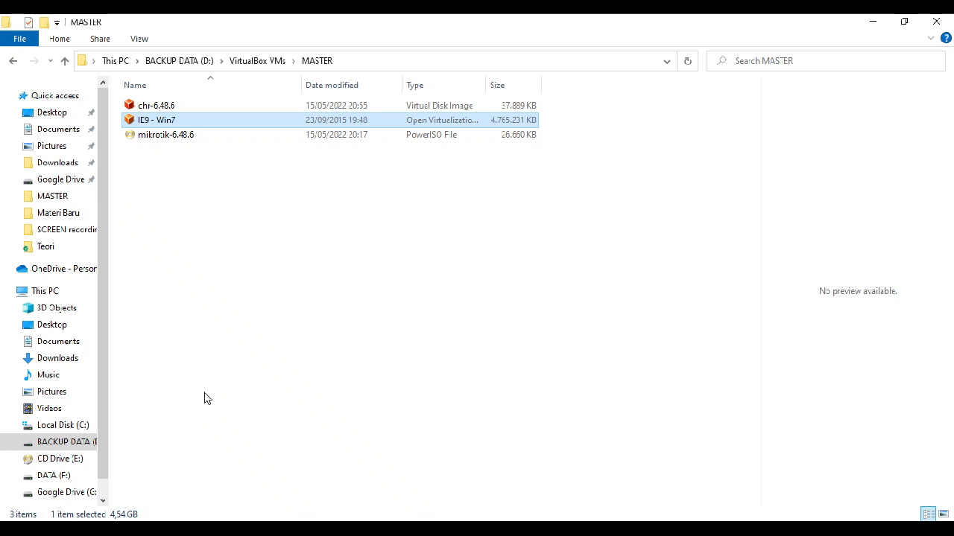
pyautogui.click(237, 528)
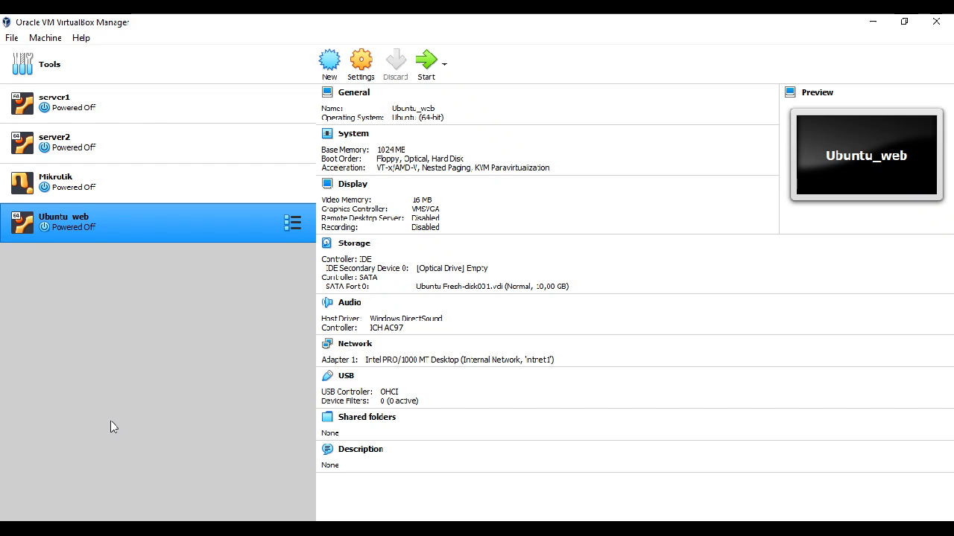
pyautogui.click(8, 40)
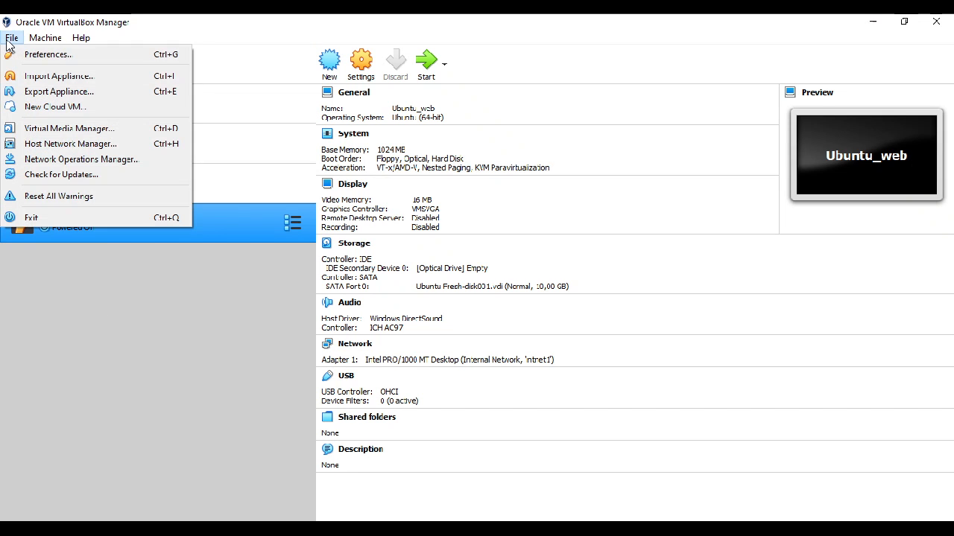
pyautogui.click(58, 77)
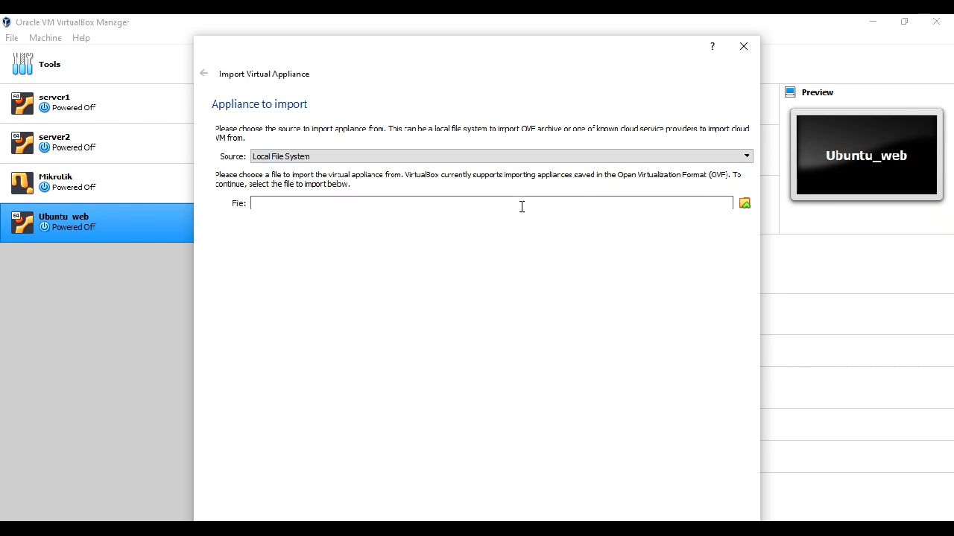
pyautogui.click(718, 157)
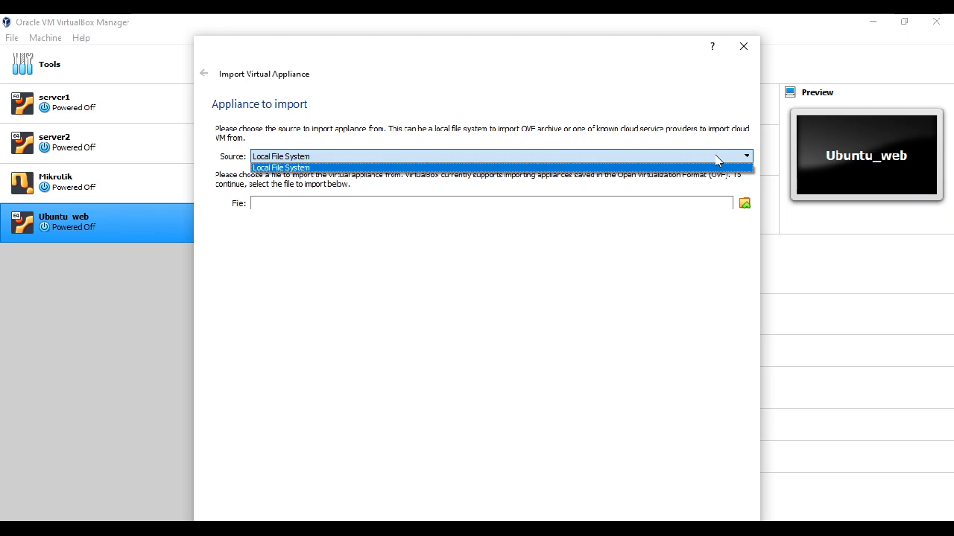
pyautogui.click(718, 158)
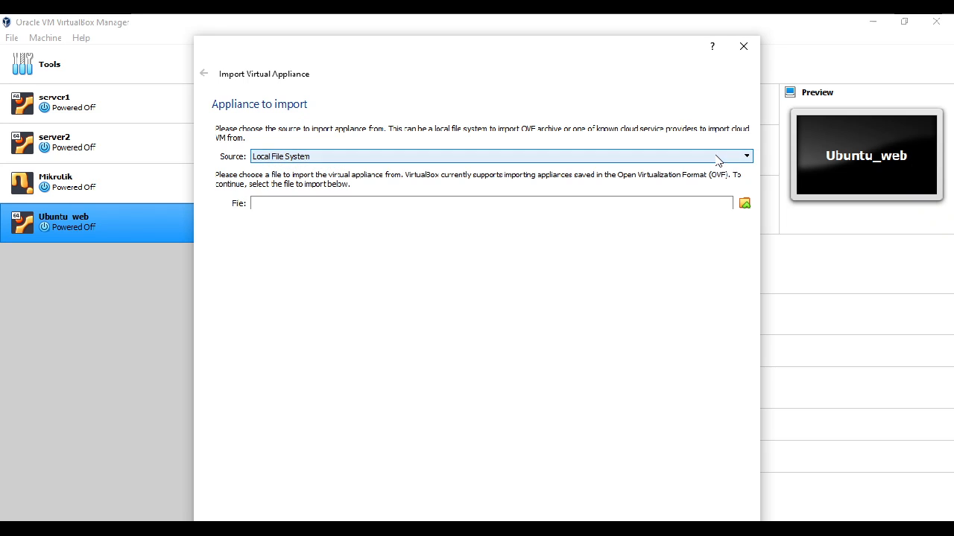
# Step: Choose IE9 - Win7.ova from D:\VirtualBox VMs\MASTER as the appliance file and continue to the appliance settings
pyautogui.click(747, 209)
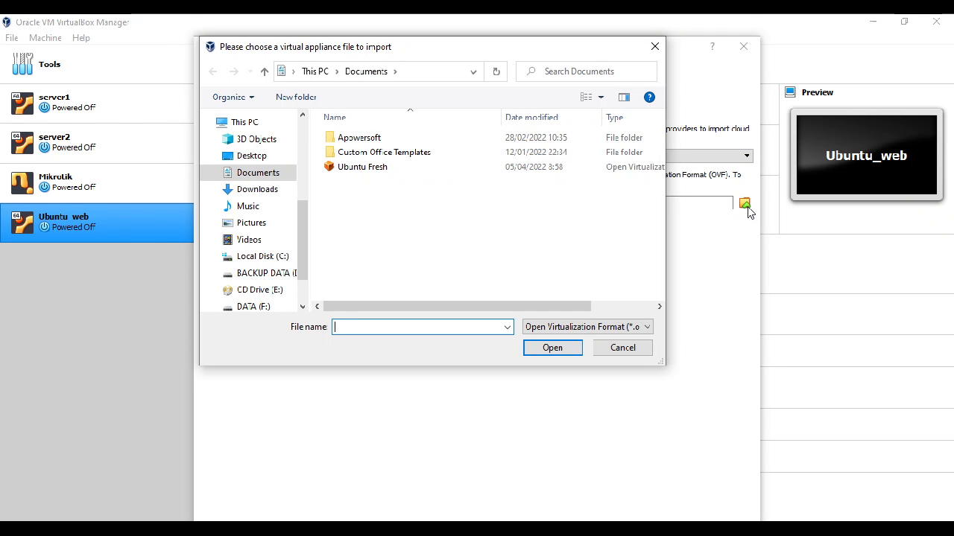
pyautogui.click(274, 275)
pyautogui.doubleClick(370, 183)
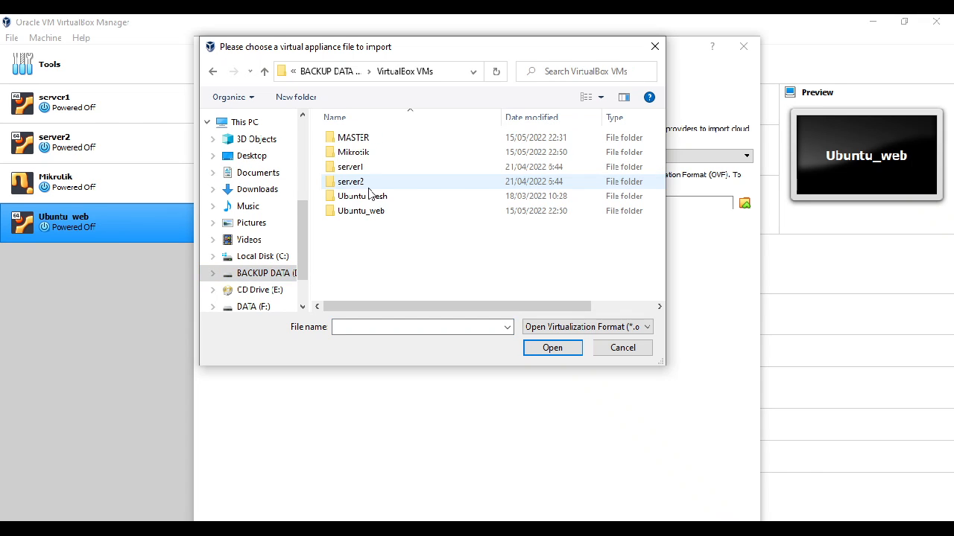
pyautogui.doubleClick(361, 140)
pyautogui.click(351, 146)
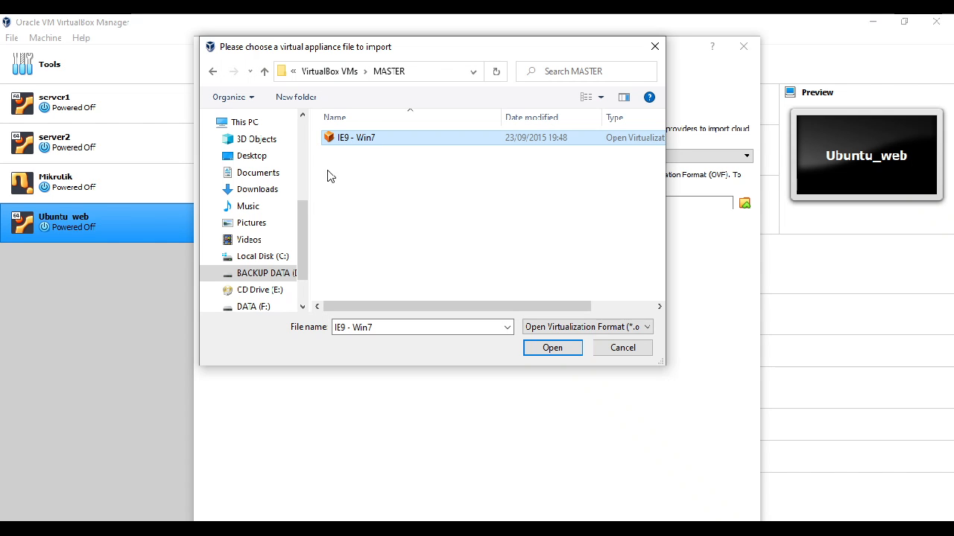
pyautogui.click(553, 348)
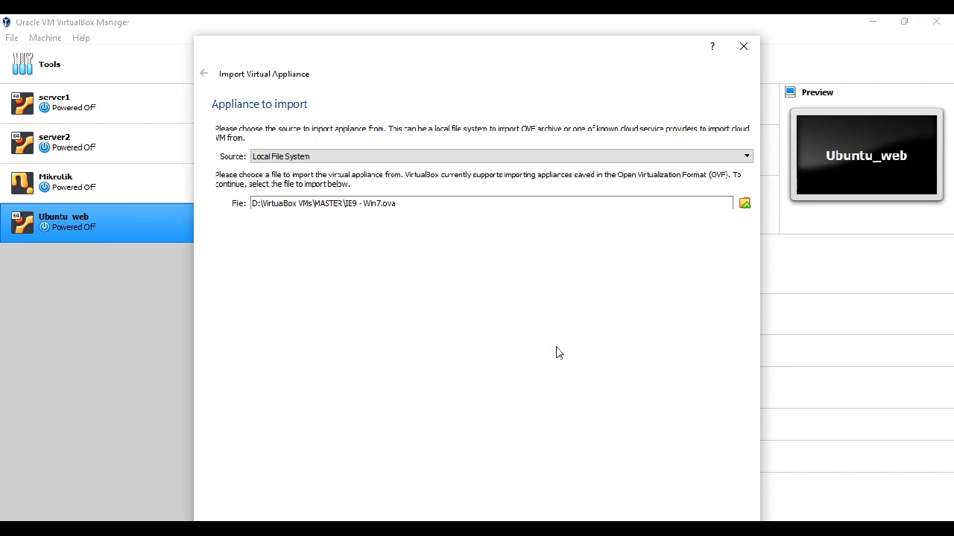
pyautogui.moveTo(628, 58); pyautogui.dragTo(615, 25)
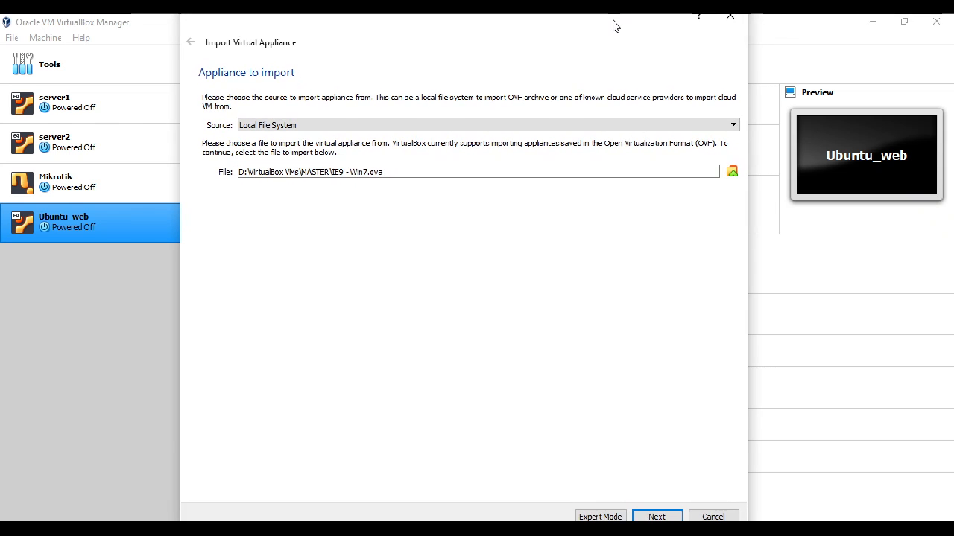
pyautogui.click(657, 517)
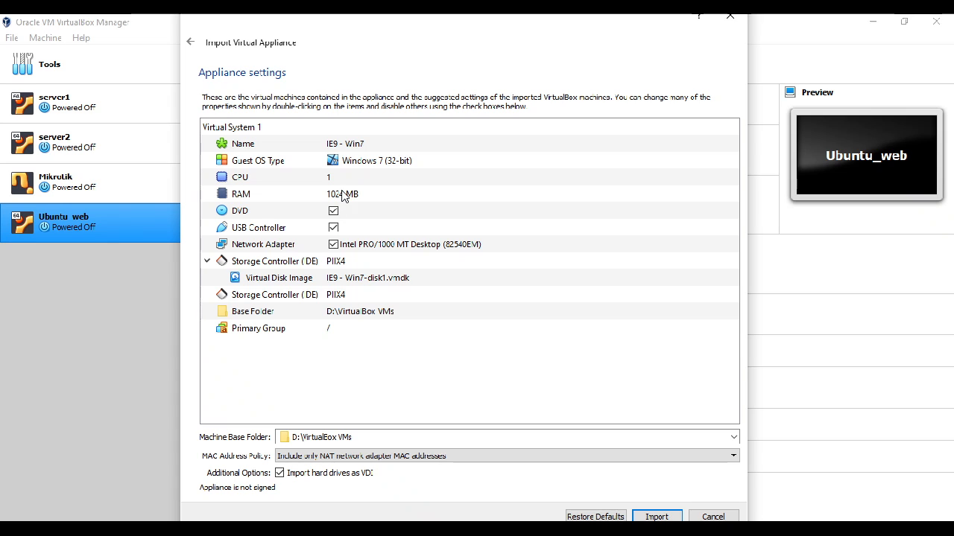
# Step: Name the virtual machine being imported Win7_client
pyautogui.click(356, 147)
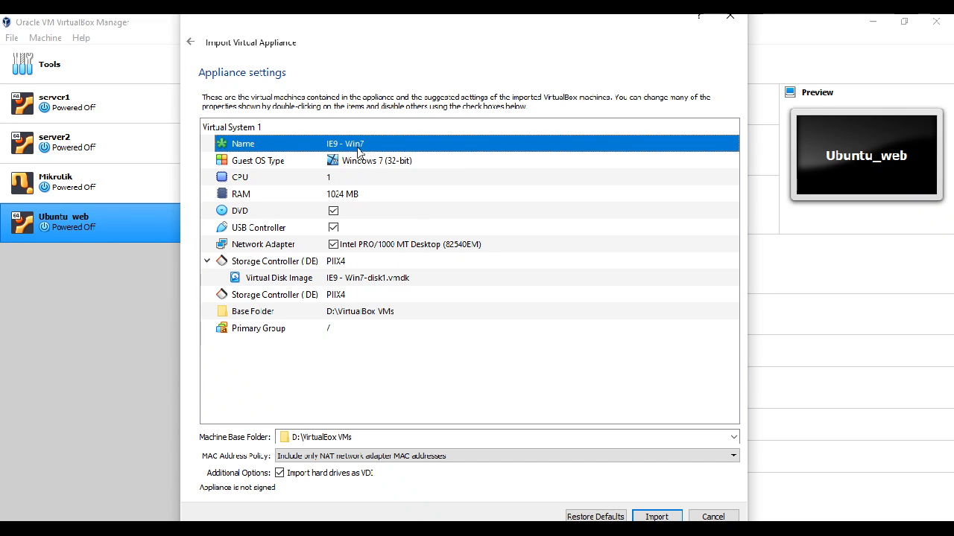
pyautogui.doubleClick(350, 146)
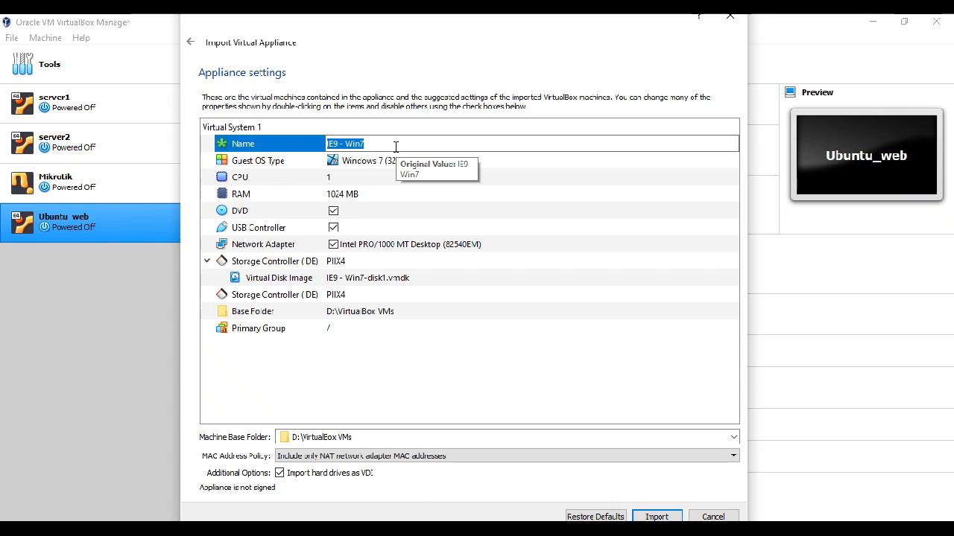
pyautogui.write('Win7_client')
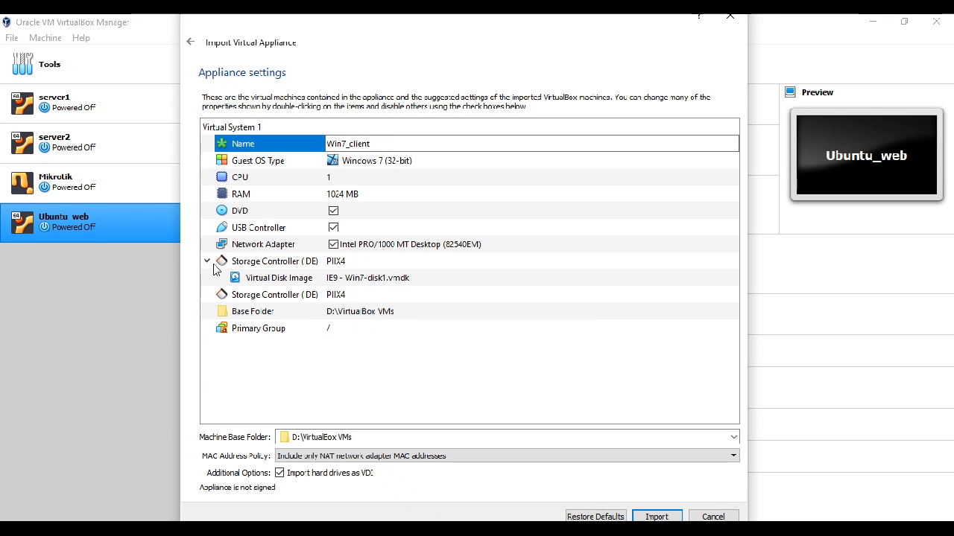
# Step: Set the MAC address policy to generate new MAC addresses for all network adapters and import the appliance
pyautogui.click(319, 458)
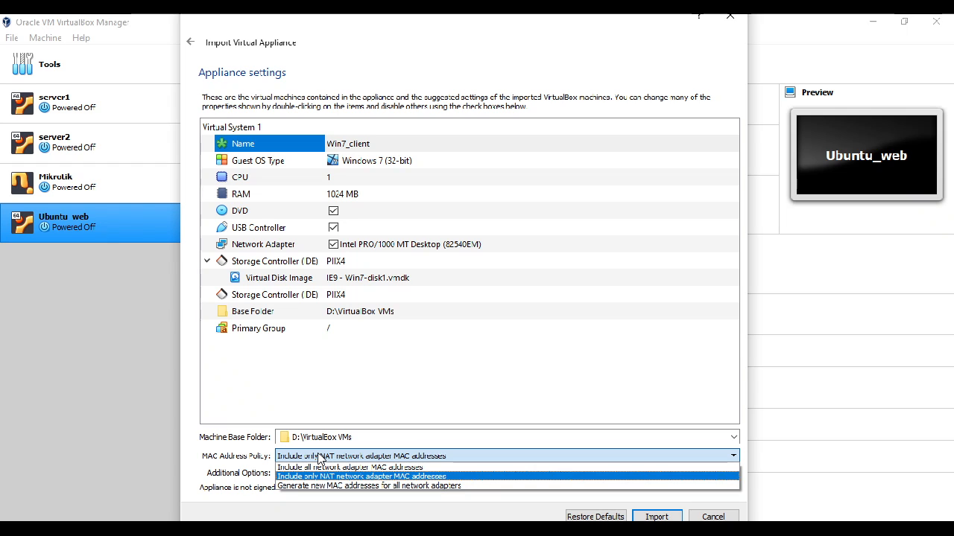
pyautogui.click(486, 486)
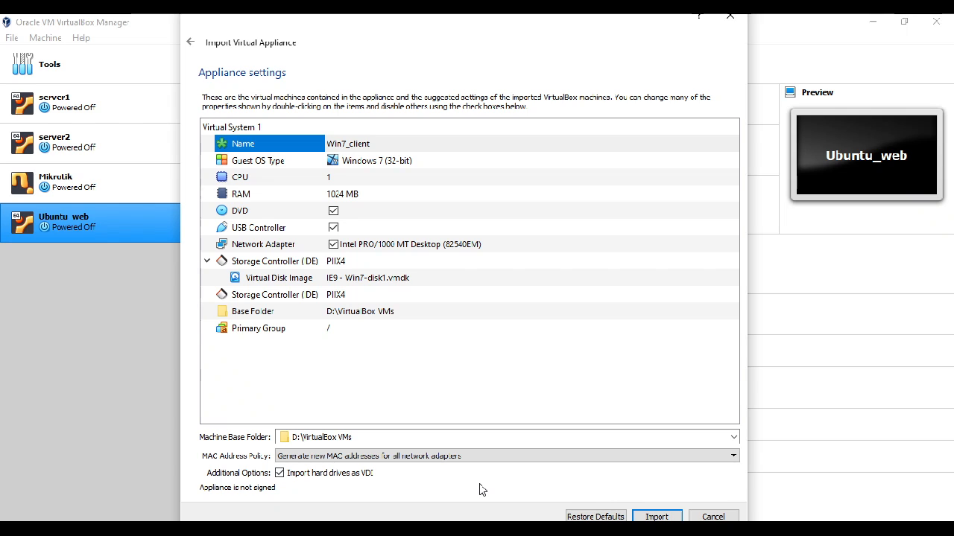
pyautogui.click(673, 517)
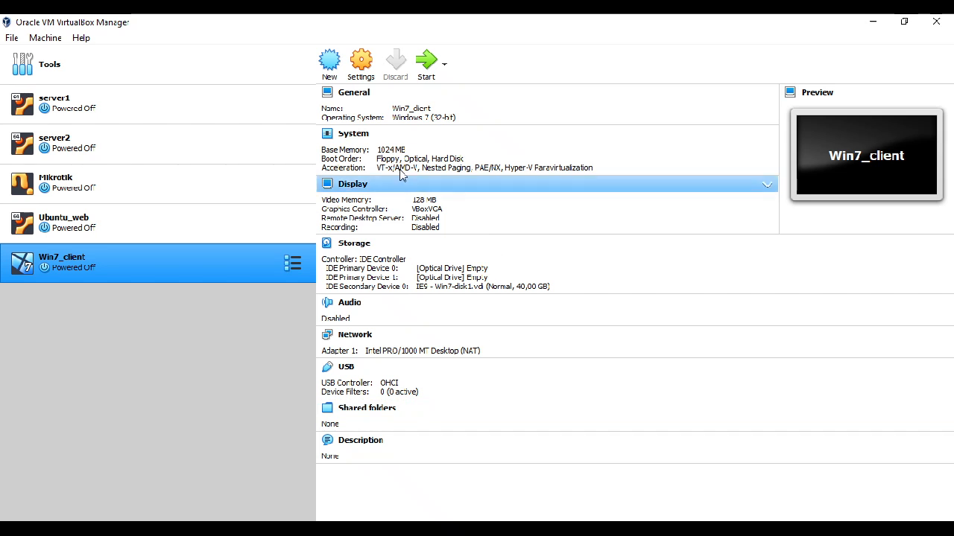
# Step: Open the Win7_client settings and review the system's motherboard options and network Adapters 1 and 2
pyautogui.click(362, 78)
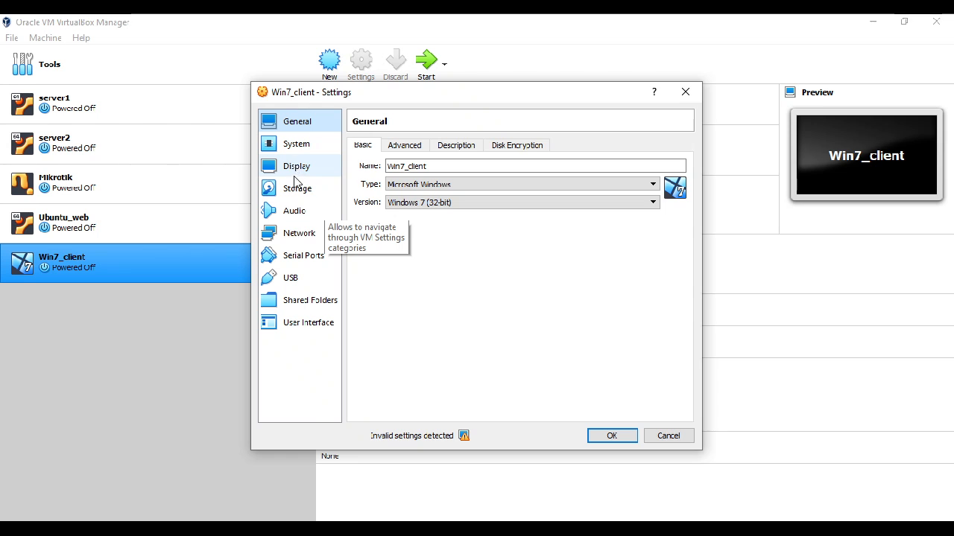
pyautogui.click(301, 147)
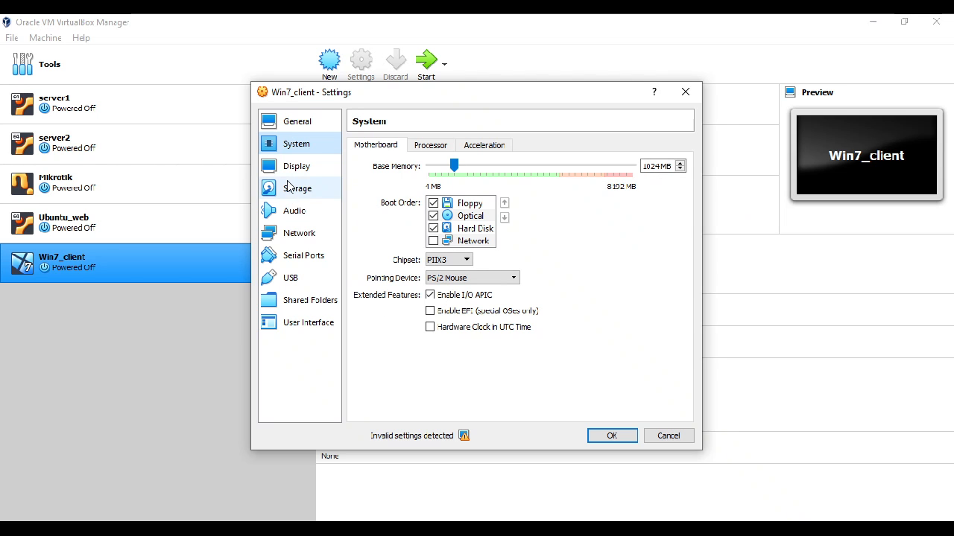
pyautogui.click(296, 234)
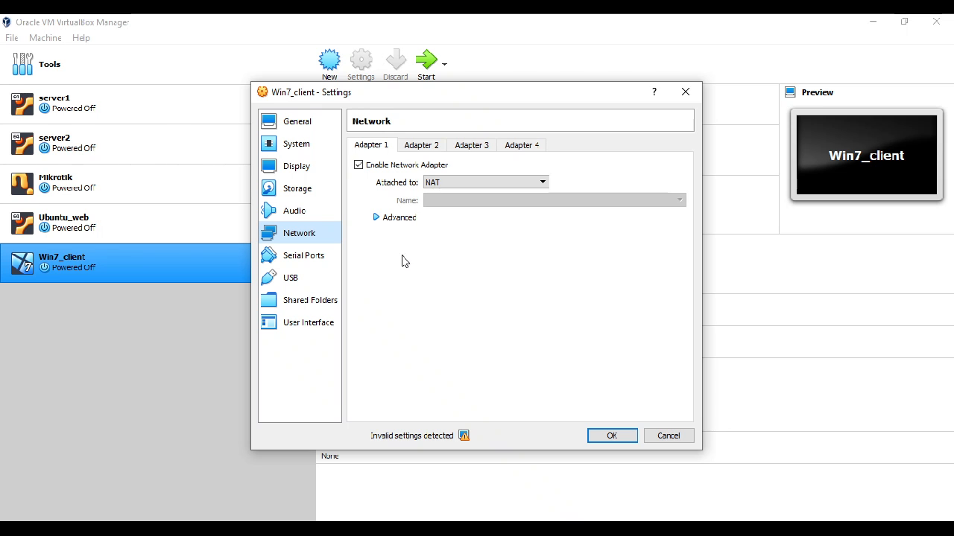
pyautogui.click(425, 143)
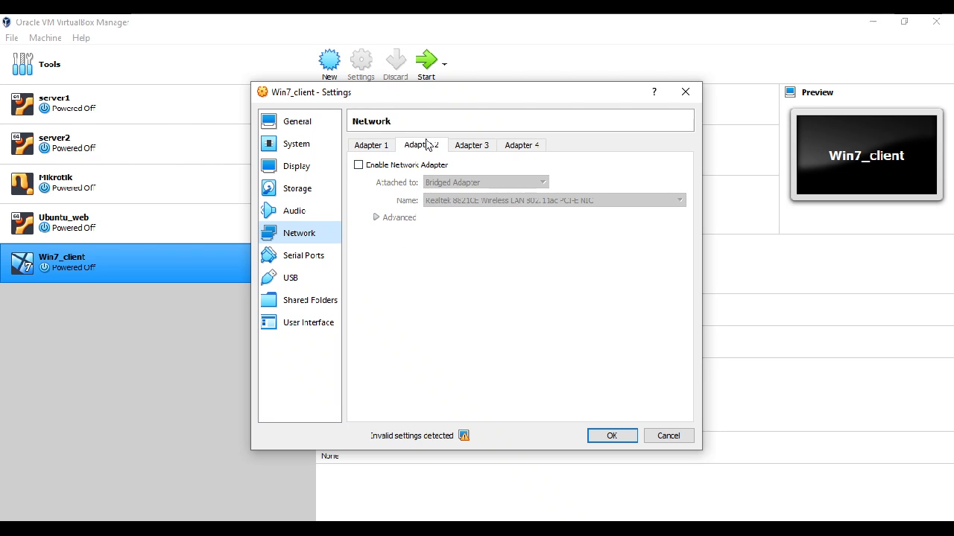
pyautogui.click(371, 146)
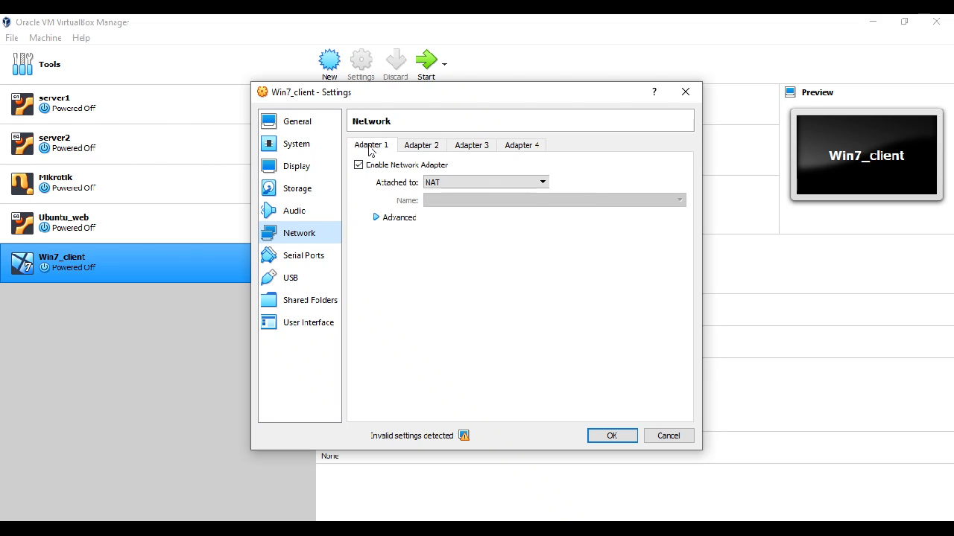
# Step: Try attaching Adapter 1 of Win7_client to Internal Network and restore the NAT attachment
pyautogui.click(428, 183)
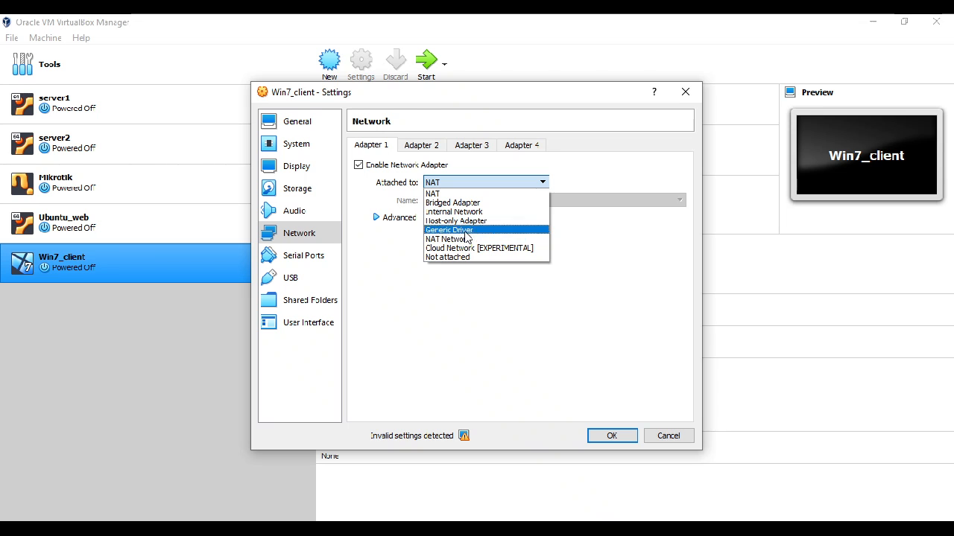
pyautogui.click(454, 212)
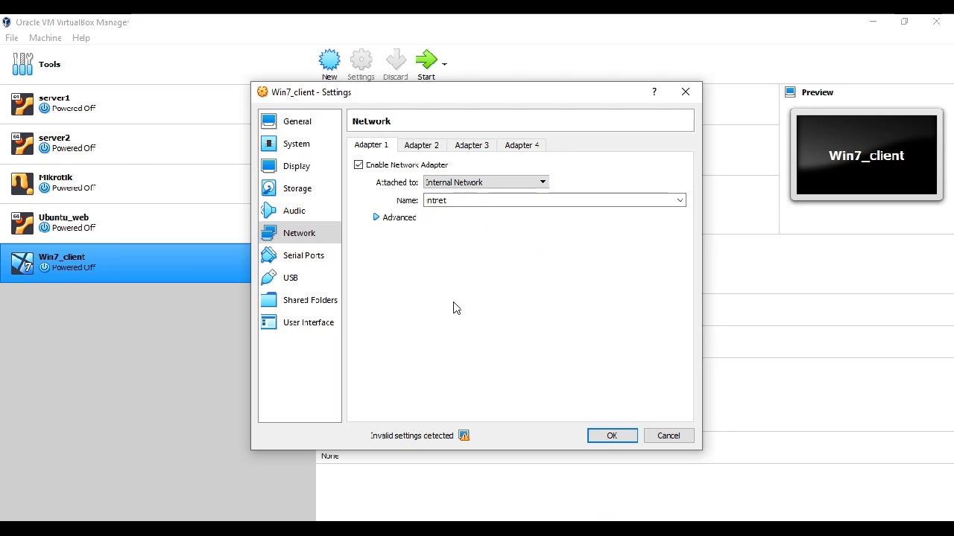
pyautogui.click(477, 187)
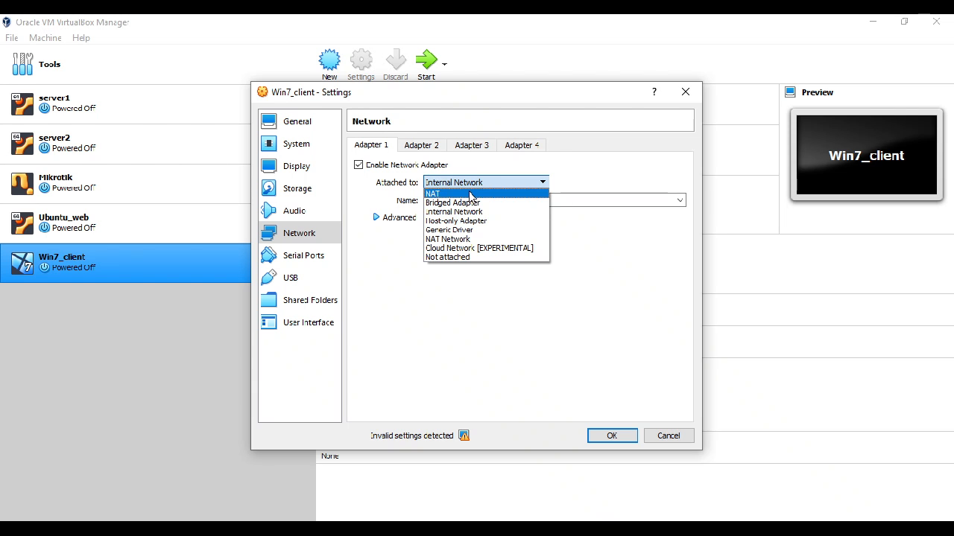
pyautogui.click(468, 193)
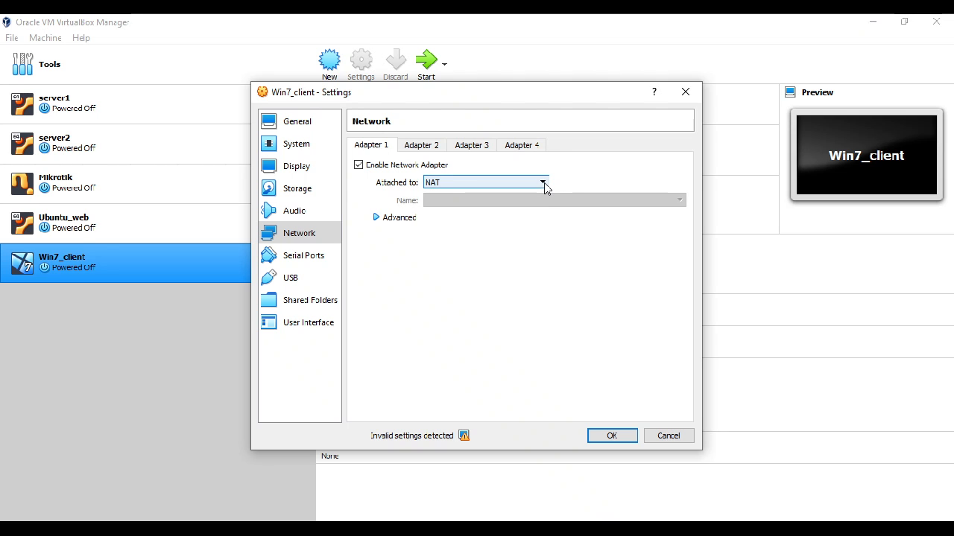
pyautogui.click(434, 184)
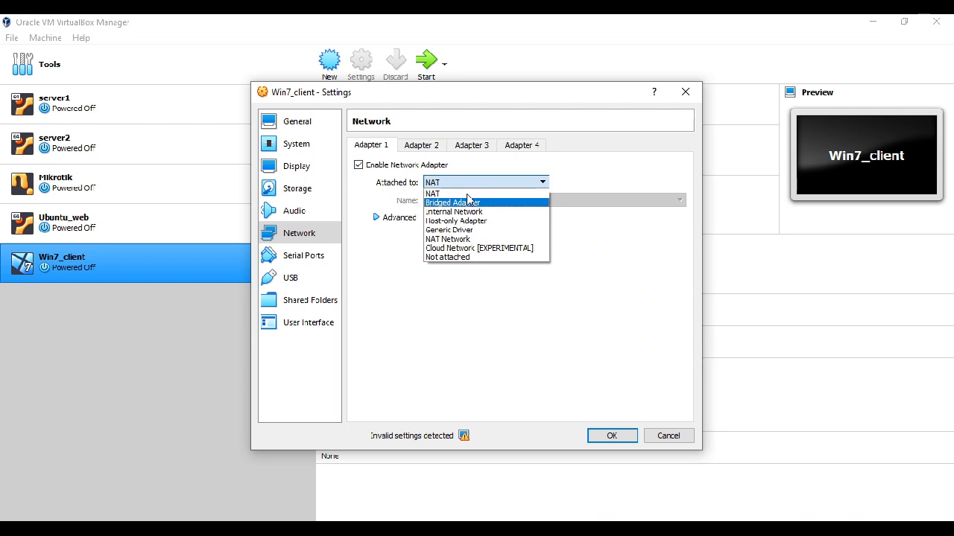
pyautogui.click(604, 169)
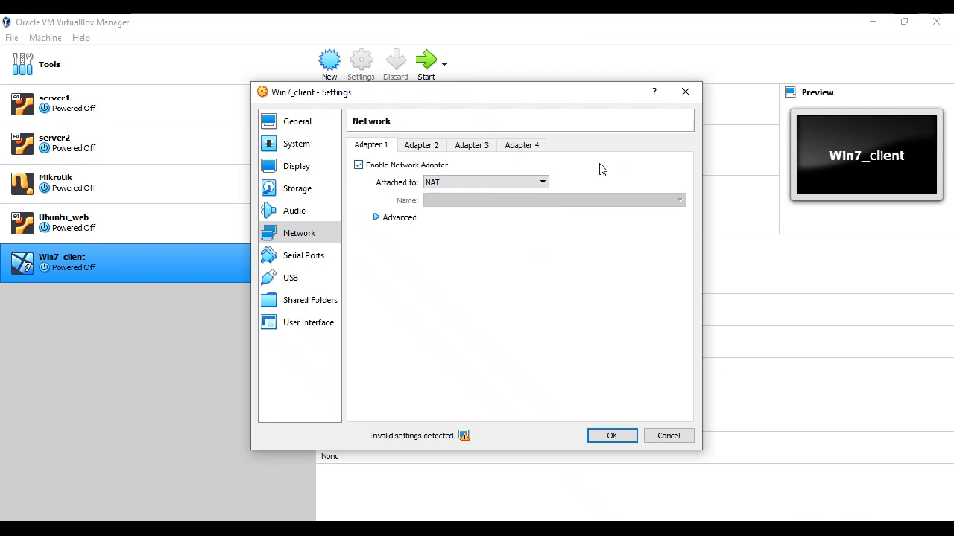
# Step: Accept the Win7_client settings and start the virtual machine in a maximized window
pyautogui.click(612, 437)
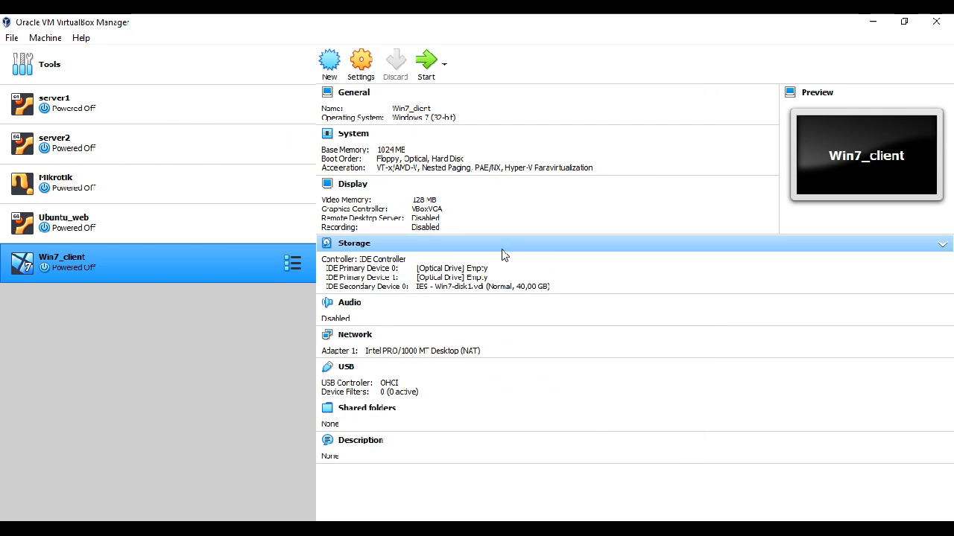
pyautogui.click(423, 68)
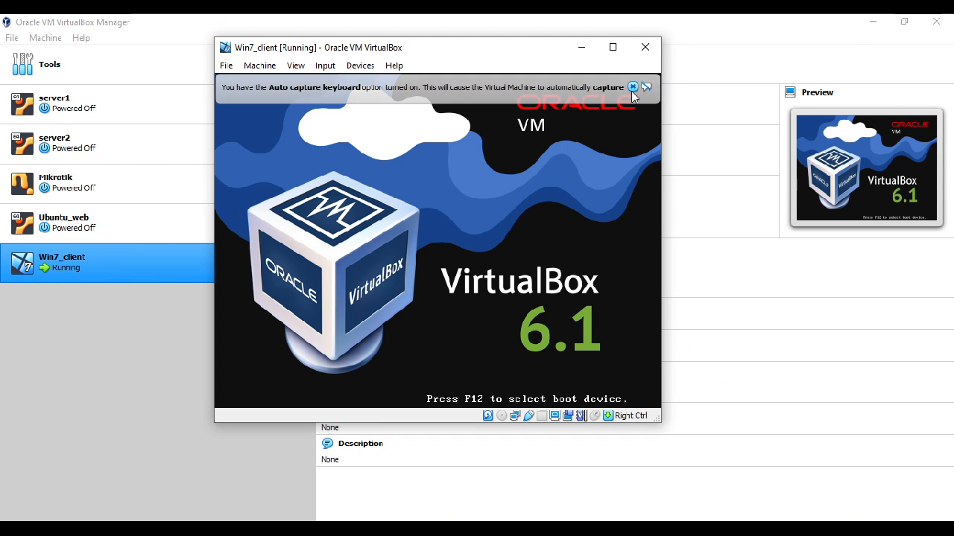
pyautogui.click(632, 88)
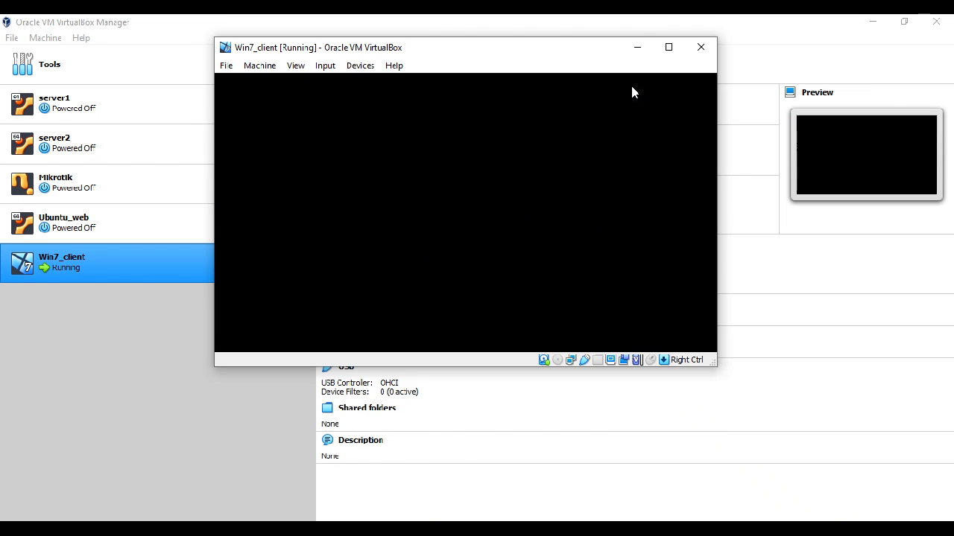
pyautogui.click(670, 25)
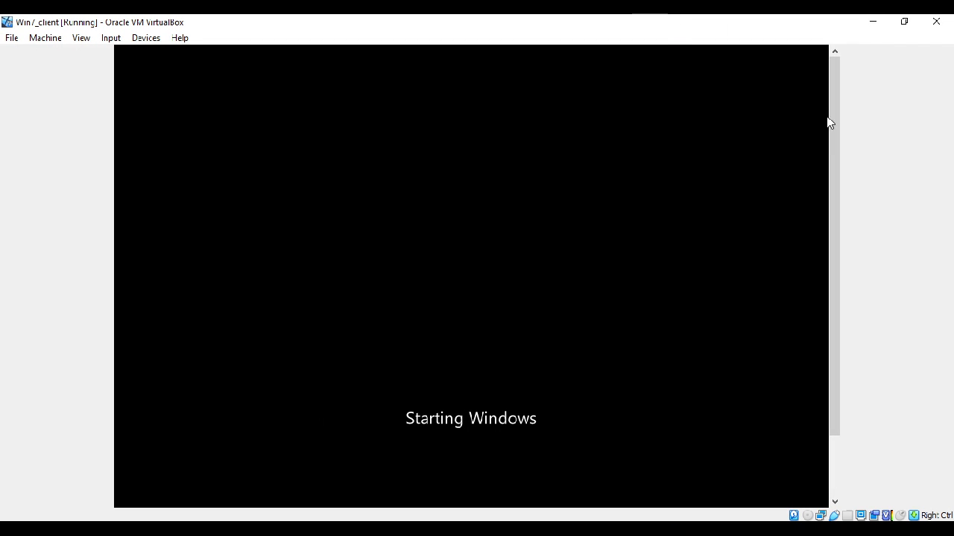
# Step: Dismiss the mouse integration and color mode notices while Win7_client boots, and postpone the Windows restart
pyautogui.moveTo(832, 112); pyautogui.dragTo(855, 215)
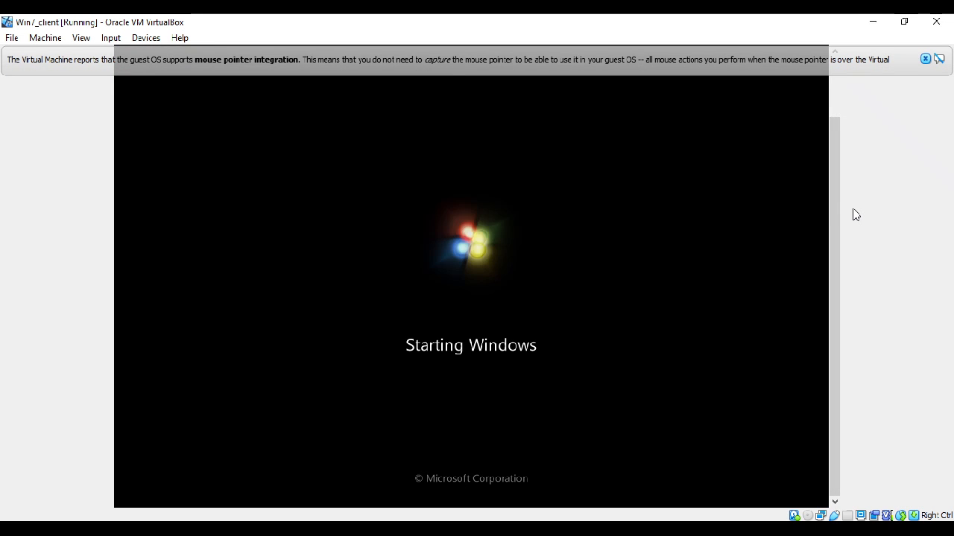
pyautogui.click(925, 59)
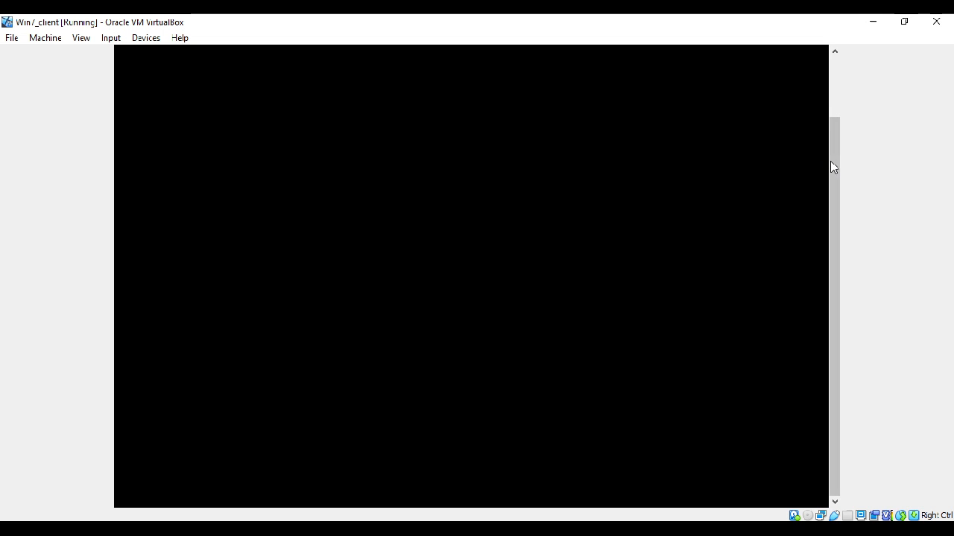
pyautogui.moveTo(831, 162); pyautogui.dragTo(847, 82)
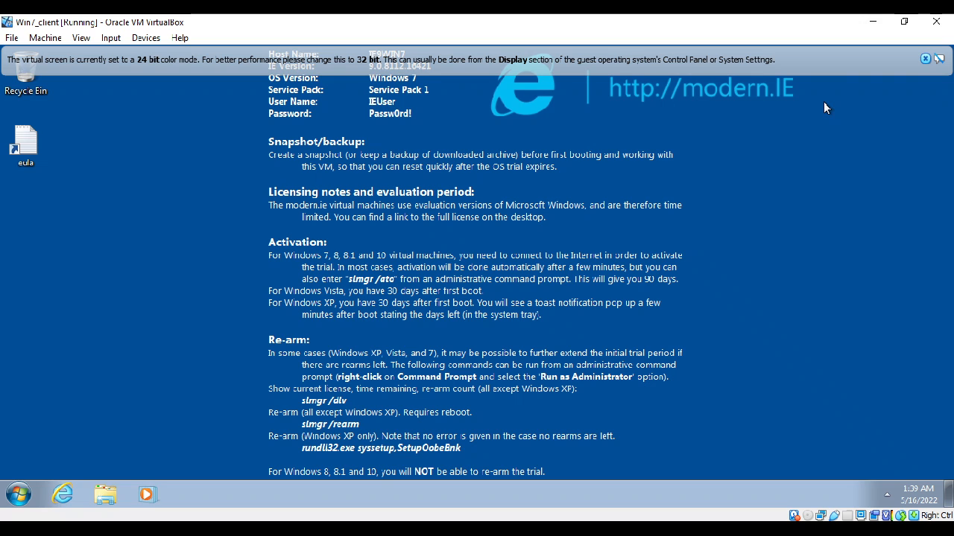
pyautogui.click(923, 59)
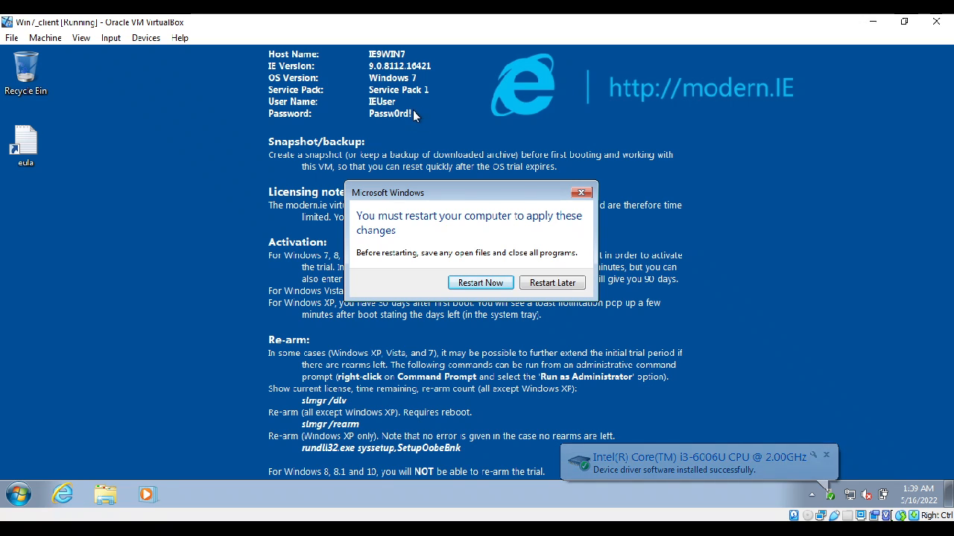
pyautogui.click(552, 284)
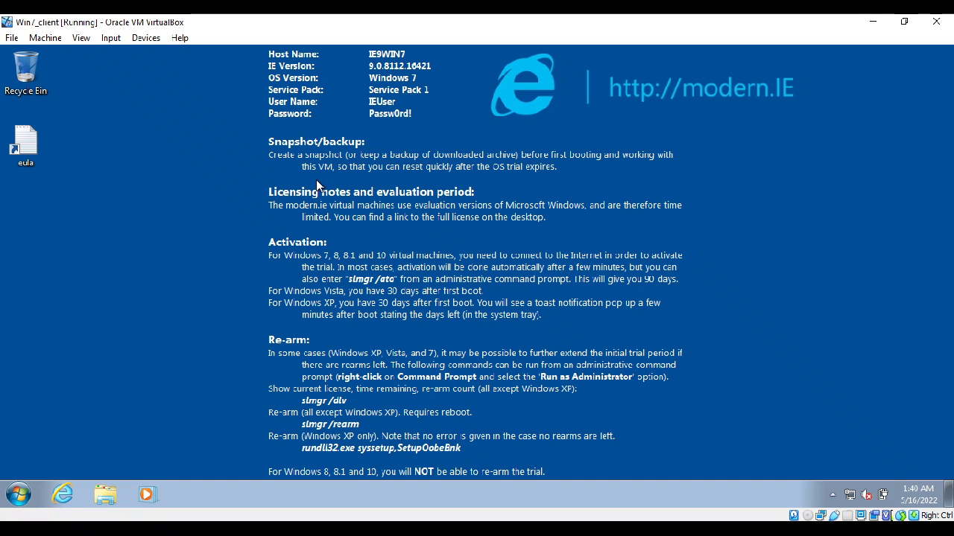
# Step: Open a command prompt in the Windows 7 guest and run ipconfig to check its IP configuration
pyautogui.click(18, 496)
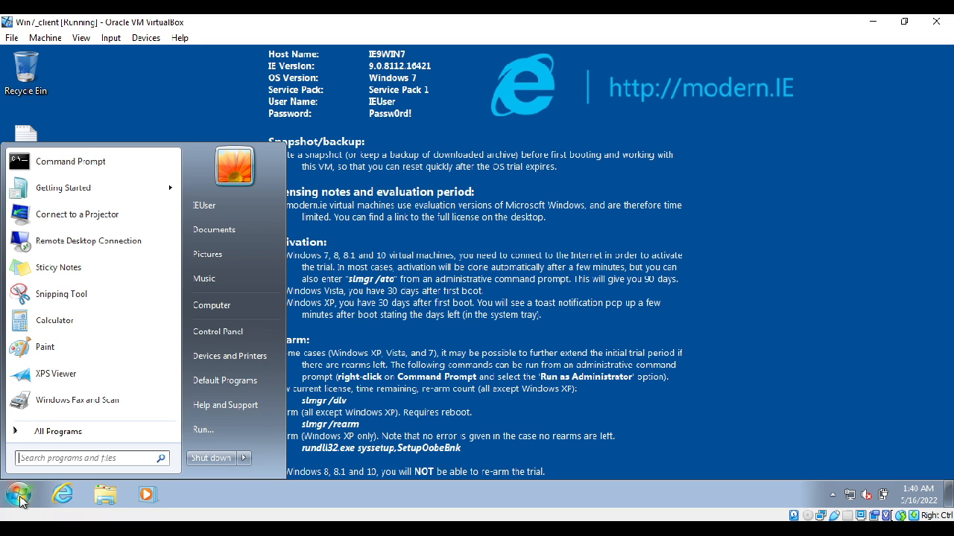
pyautogui.click(491, 365)
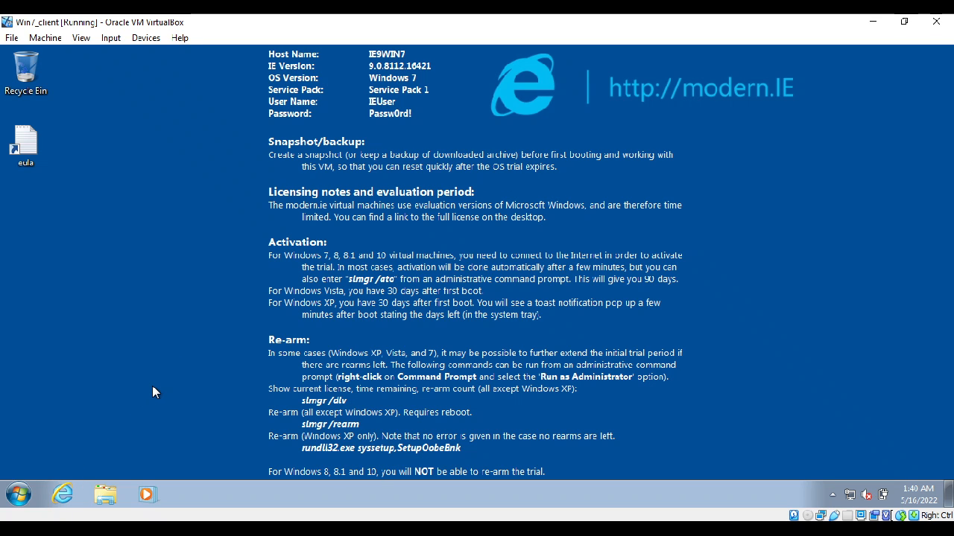
pyautogui.press('super+r')
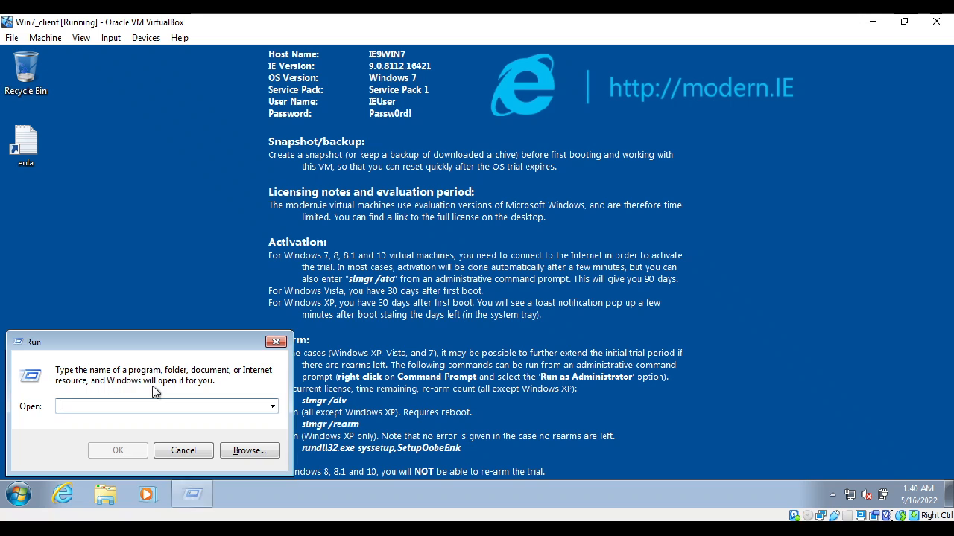
pyautogui.write('cmd')
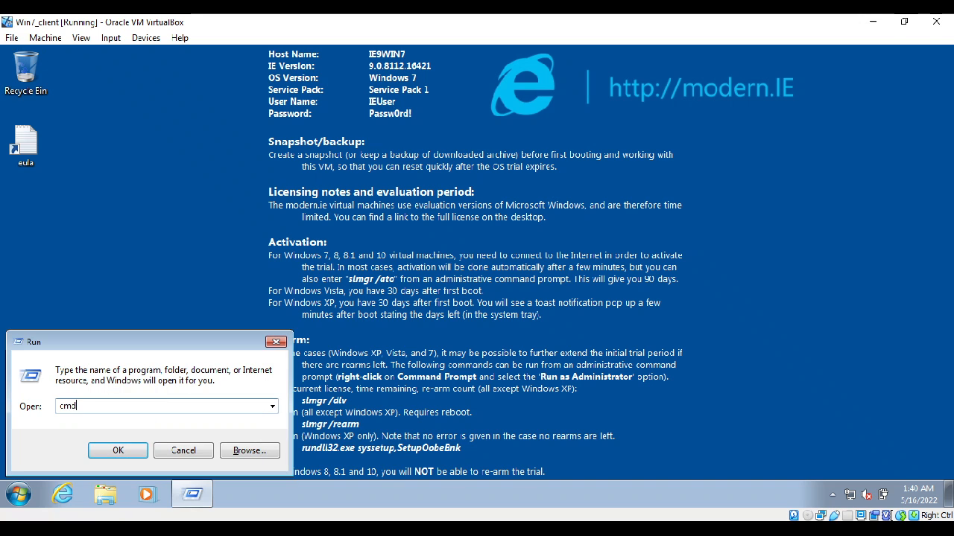
pyautogui.press('Return')
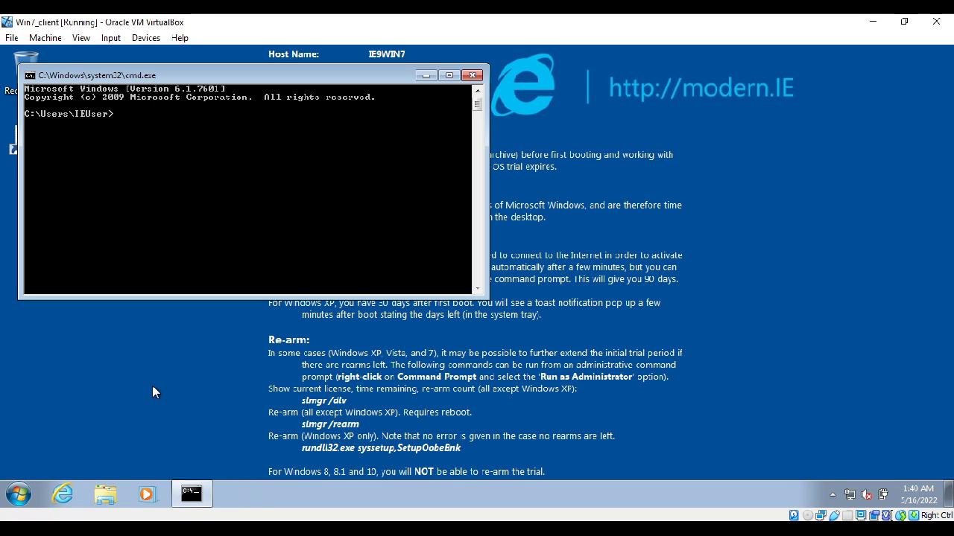
pyautogui.write('ipconfig')
pyautogui.press('Return')
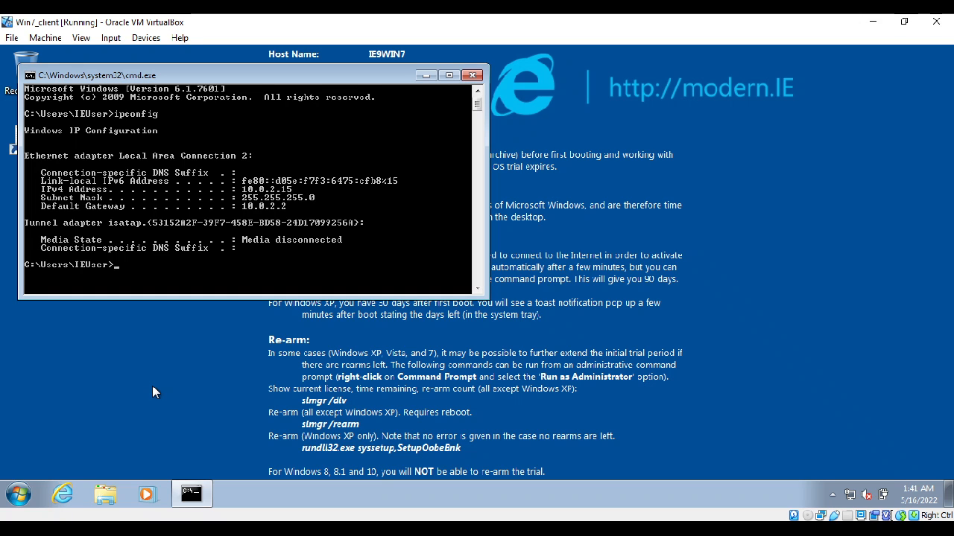
# Step: Test the guest's internet access by pinging google.com twice and opening Internet Explorer in a maximized window
pyautogui.write('ping google.com')
pyautogui.press('Return')
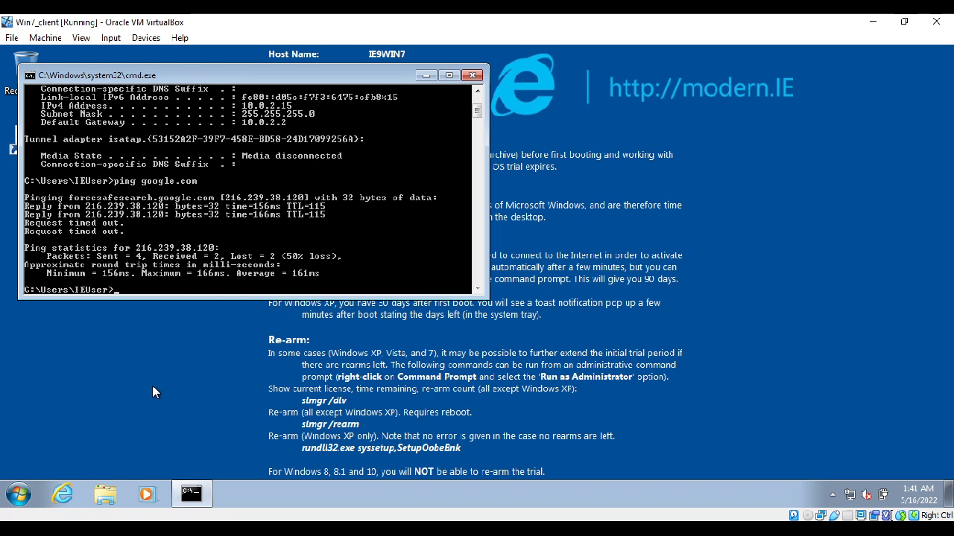
pyautogui.press('Up')
pyautogui.press('Return')
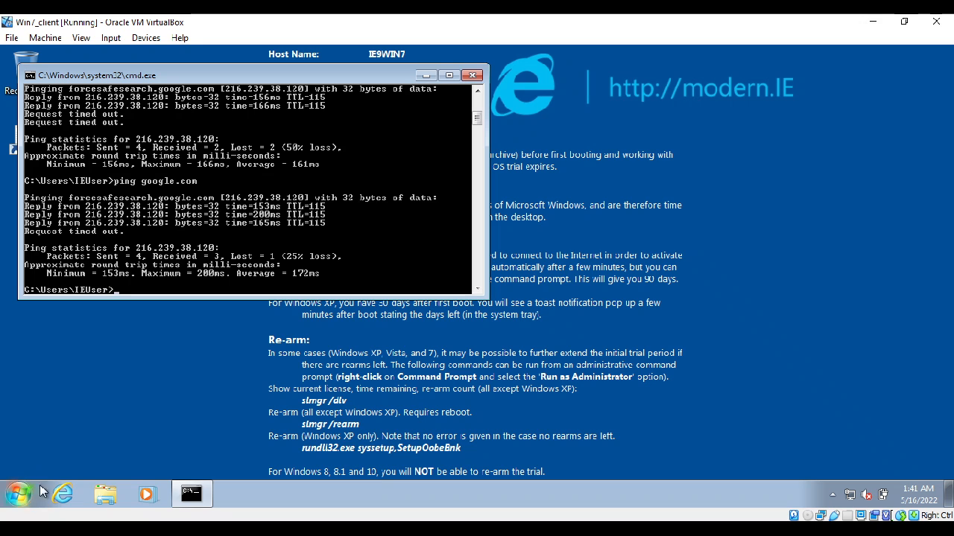
pyautogui.click(62, 495)
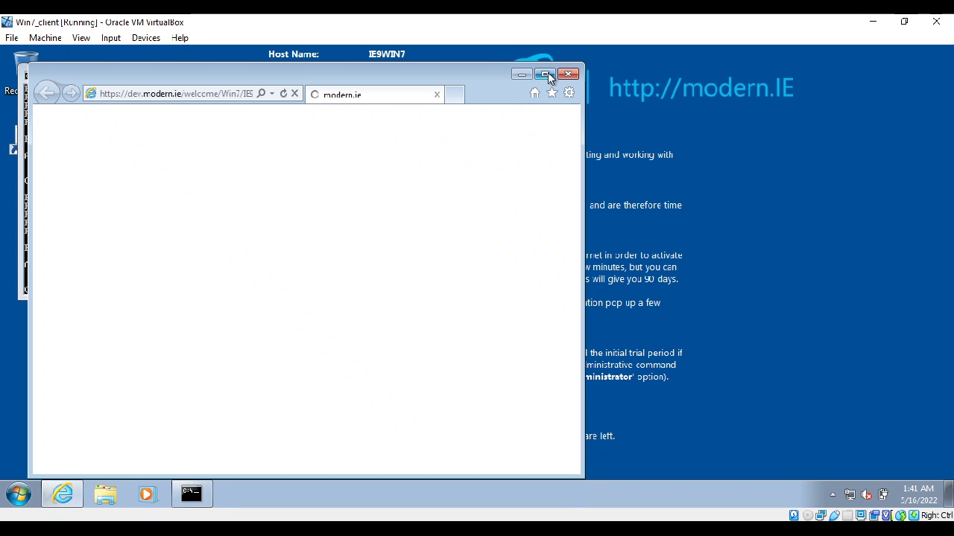
pyautogui.click(547, 74)
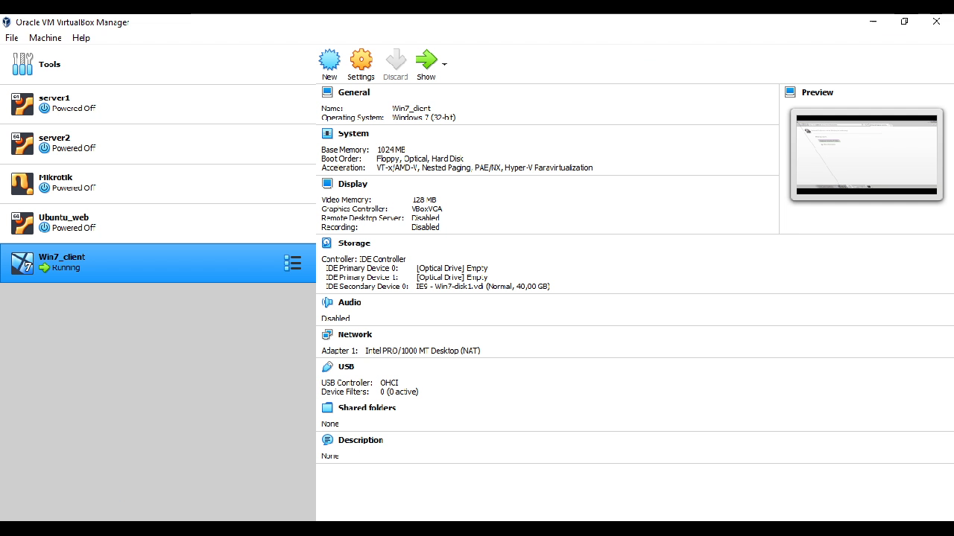
# Step: Switch to VirtualBox Manager, look through the machine actions for Win7_client and view its snapshots
pyautogui.rightClick(132, 273)
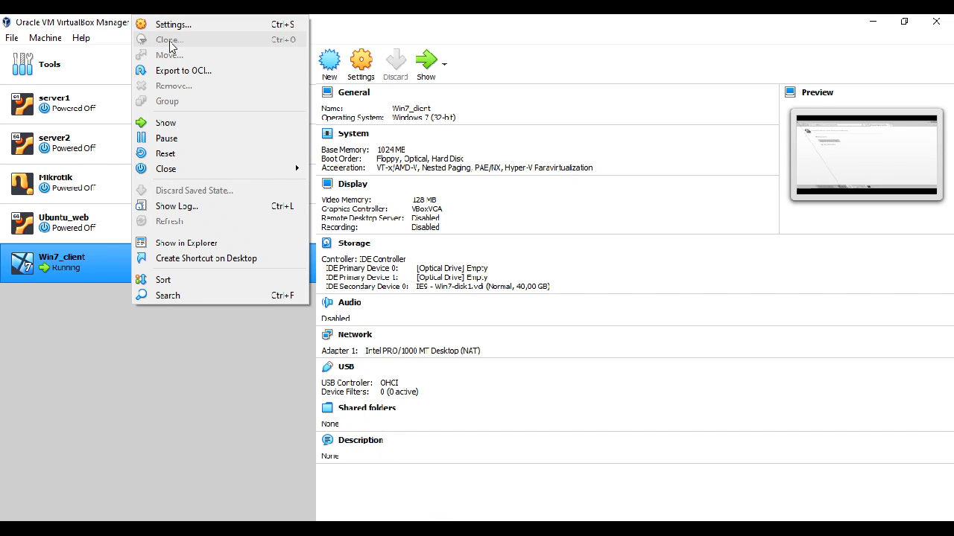
pyautogui.click(95, 328)
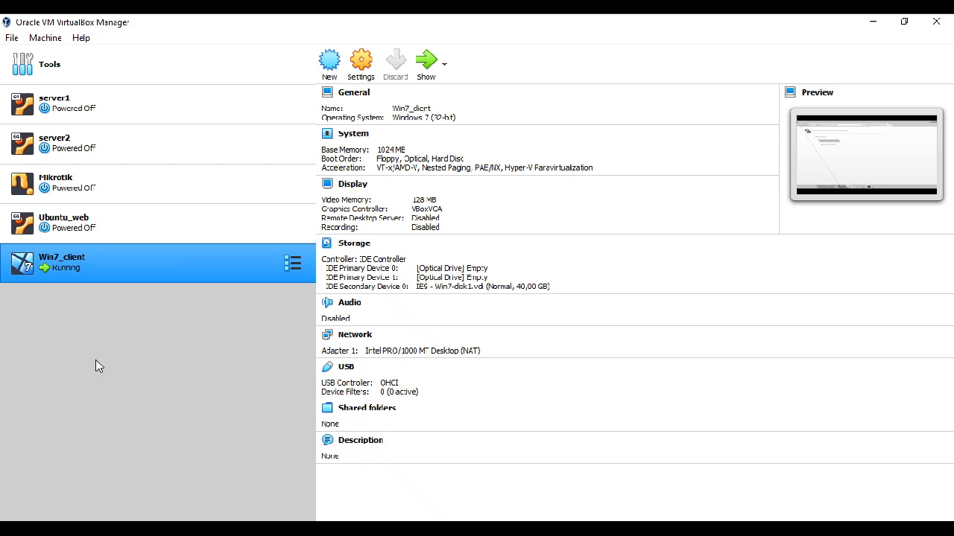
pyautogui.click(67, 70)
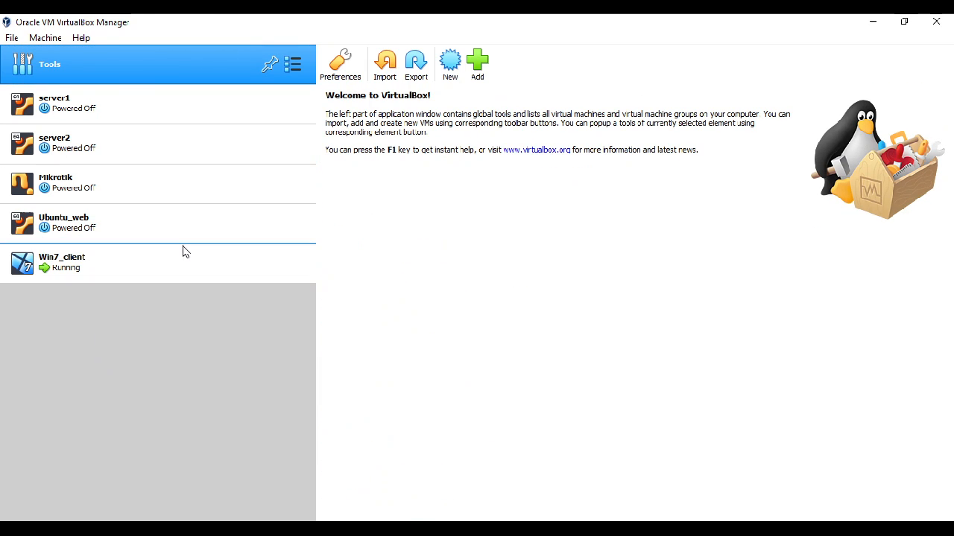
pyautogui.click(294, 262)
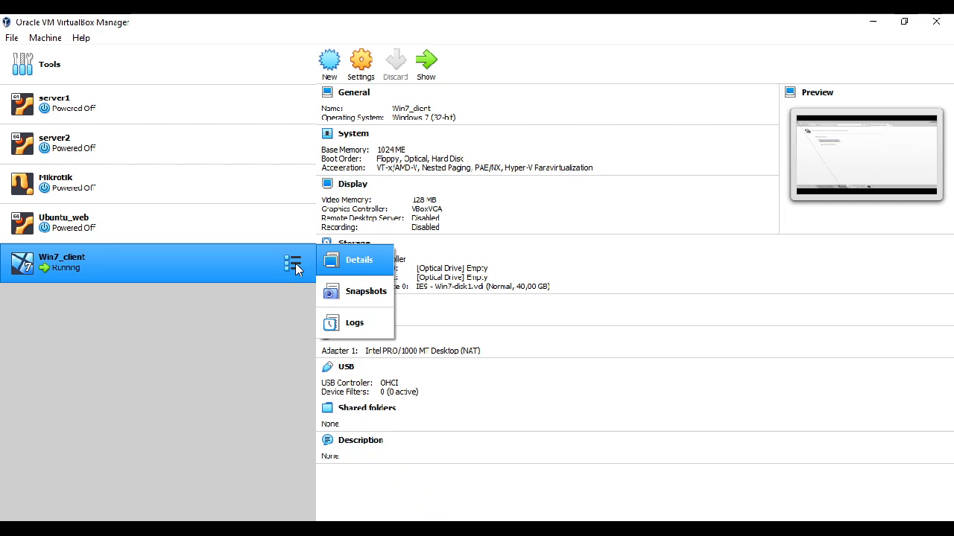
pyautogui.click(295, 264)
pyautogui.click(294, 263)
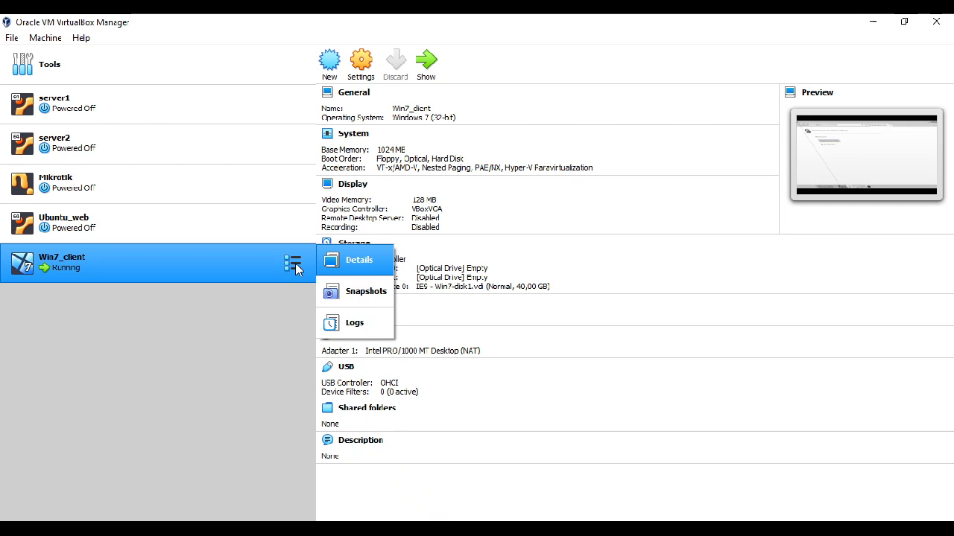
pyautogui.click(361, 292)
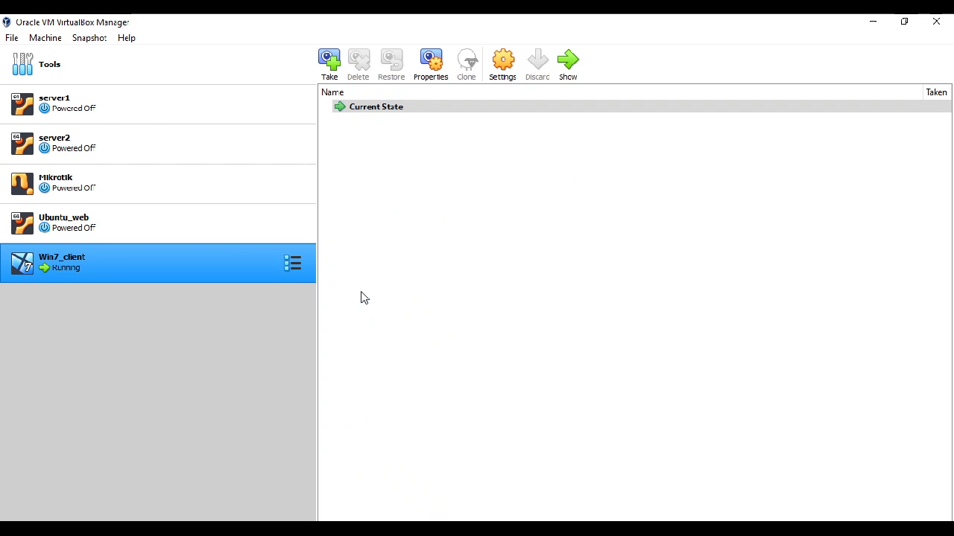
pyautogui.click(426, 107)
# Step: Look at the Tools page and the server2 snapshots, and return to Win7_client
pyautogui.click(153, 70)
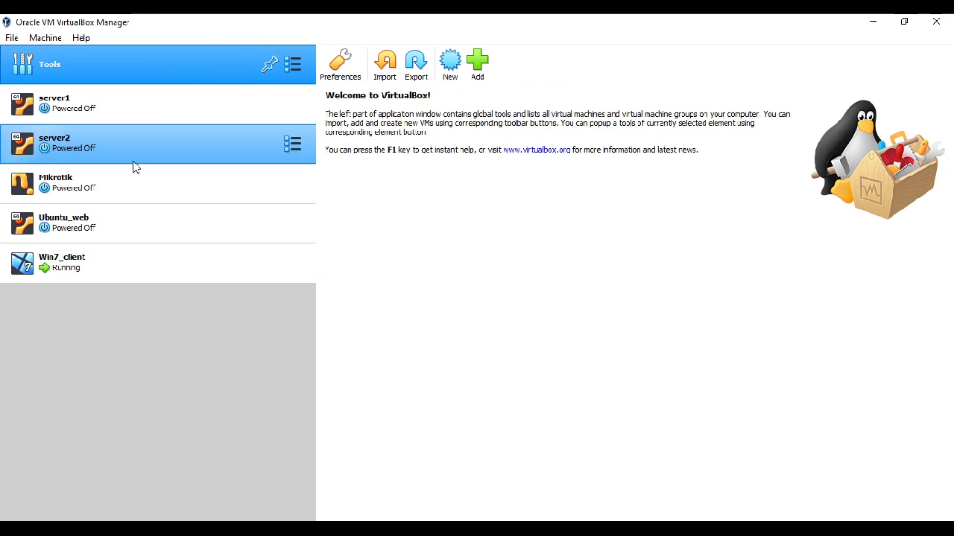
pyautogui.click(80, 274)
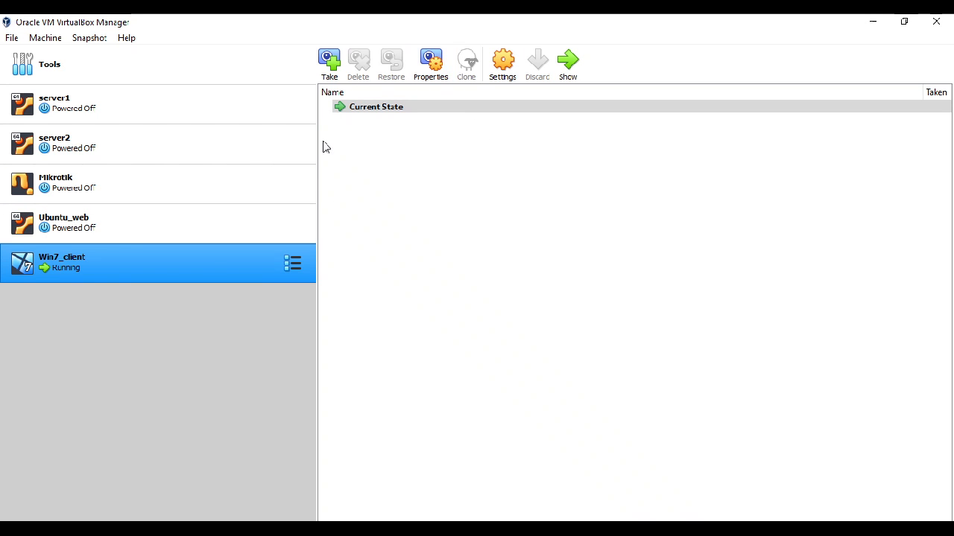
pyautogui.click(215, 122)
pyautogui.click(173, 157)
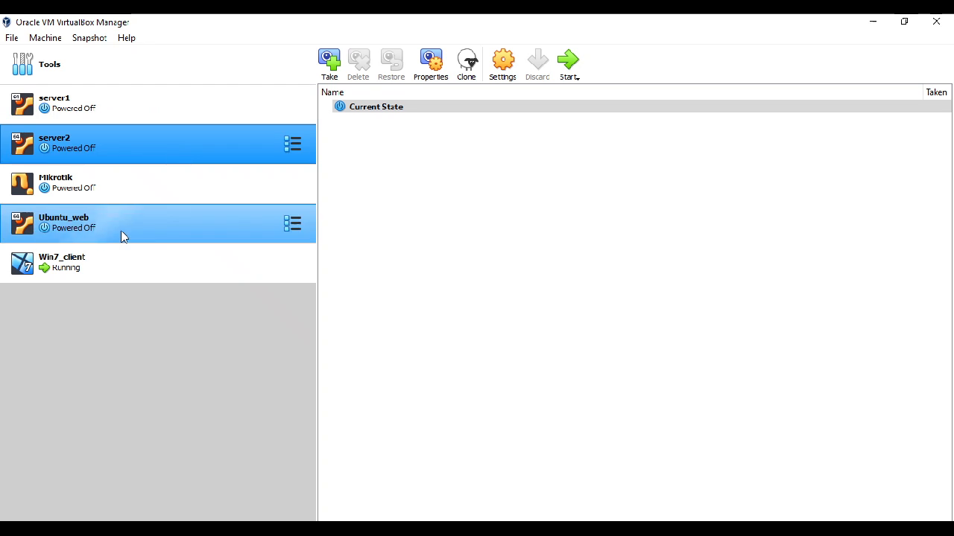
pyautogui.click(84, 277)
# Step: Review the details and logs of Win7_client and return to its snapshots and Current State entry
pyautogui.click(292, 263)
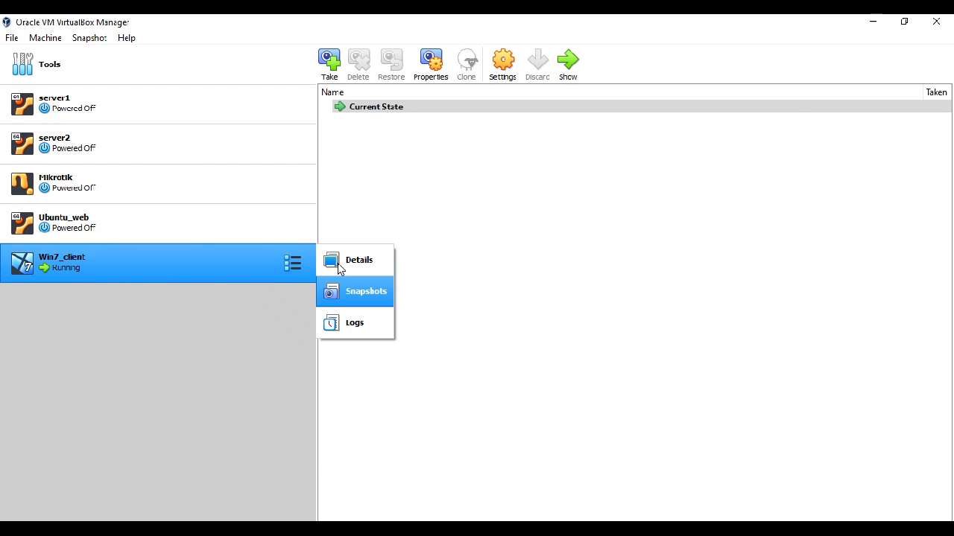
pyautogui.click(347, 260)
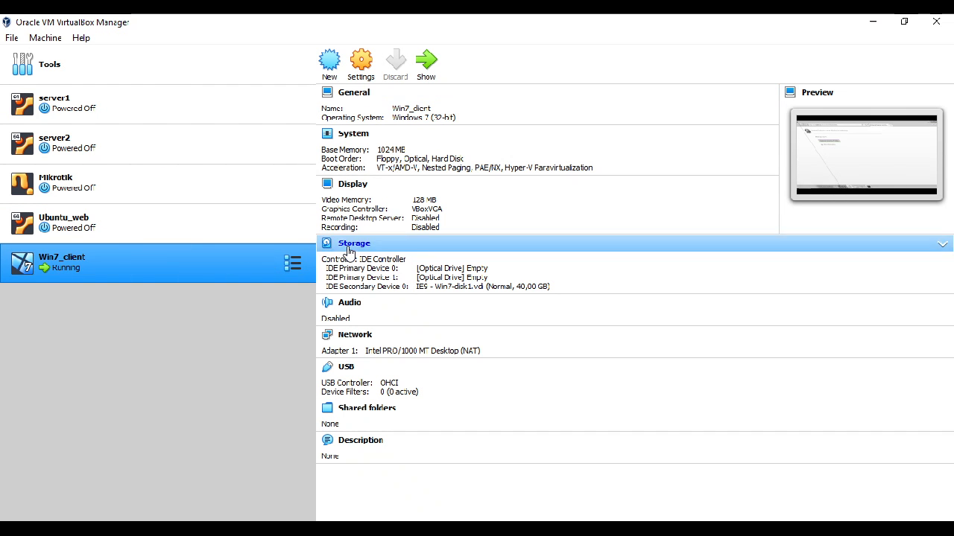
pyautogui.click(297, 264)
pyautogui.click(355, 291)
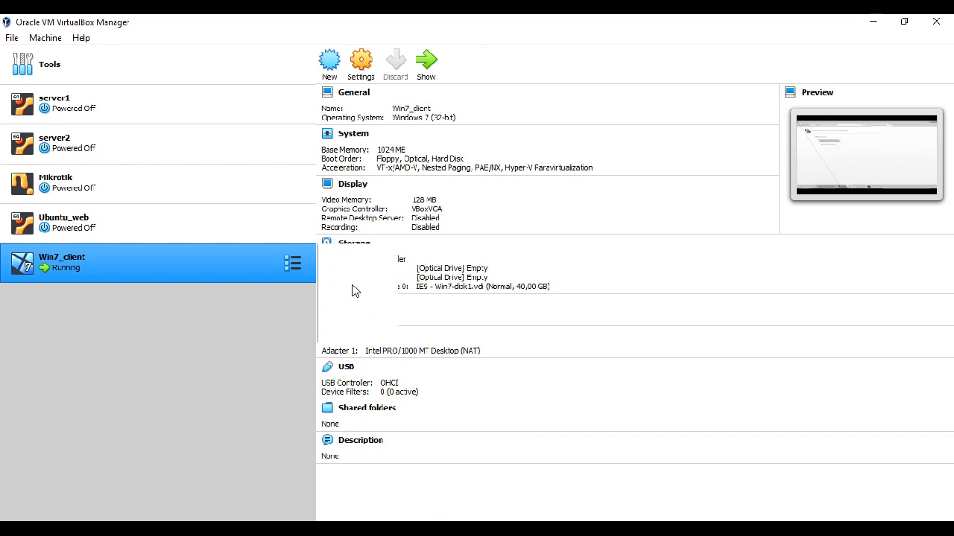
pyautogui.click(295, 266)
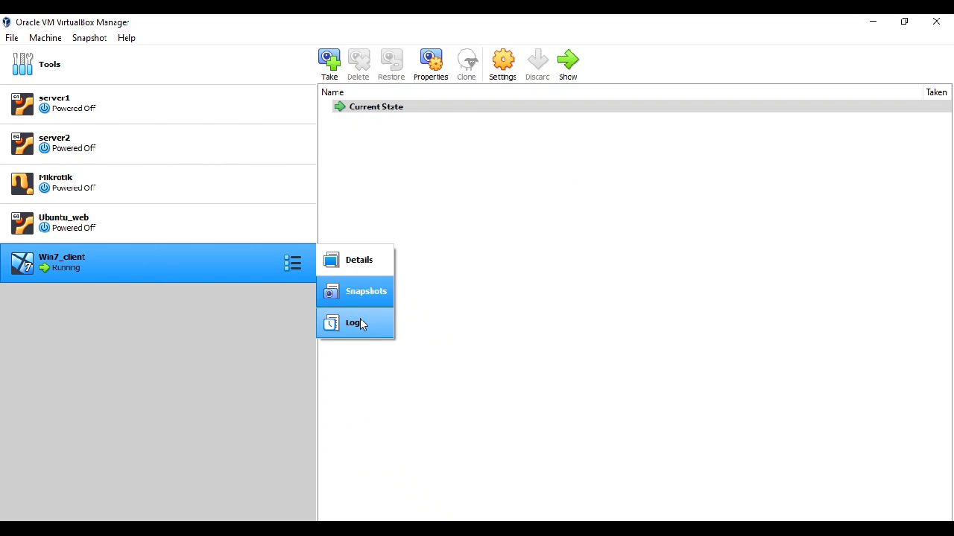
pyautogui.click(359, 324)
pyautogui.click(295, 265)
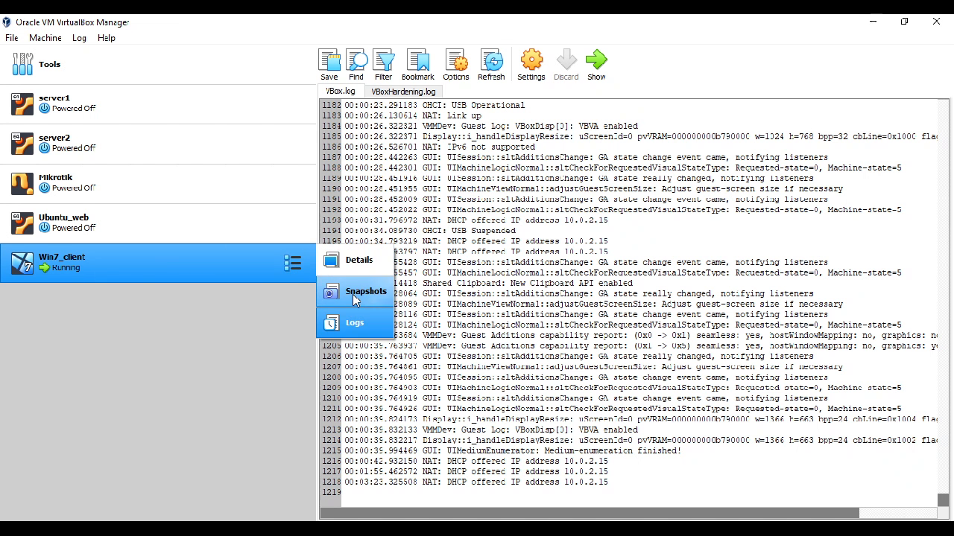
pyautogui.click(354, 298)
pyautogui.click(299, 269)
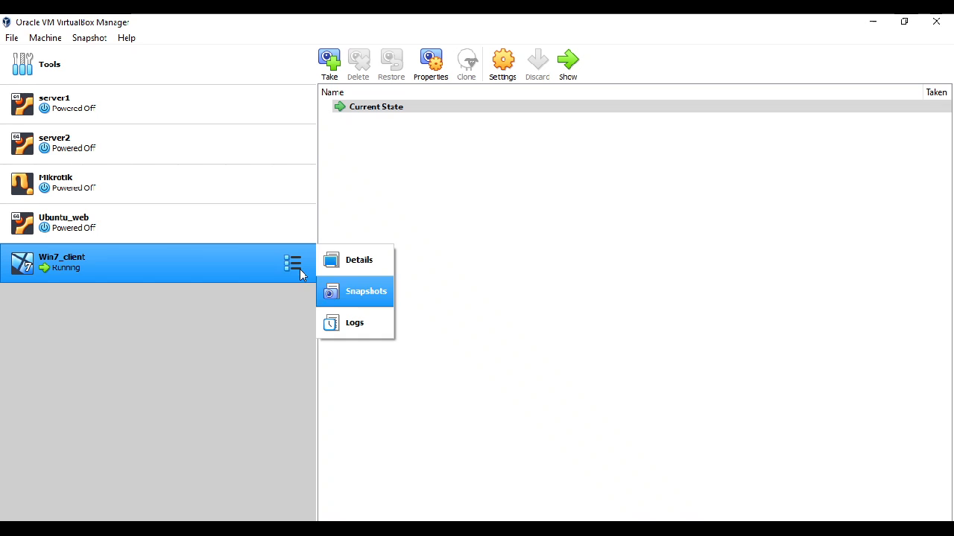
pyautogui.click(369, 289)
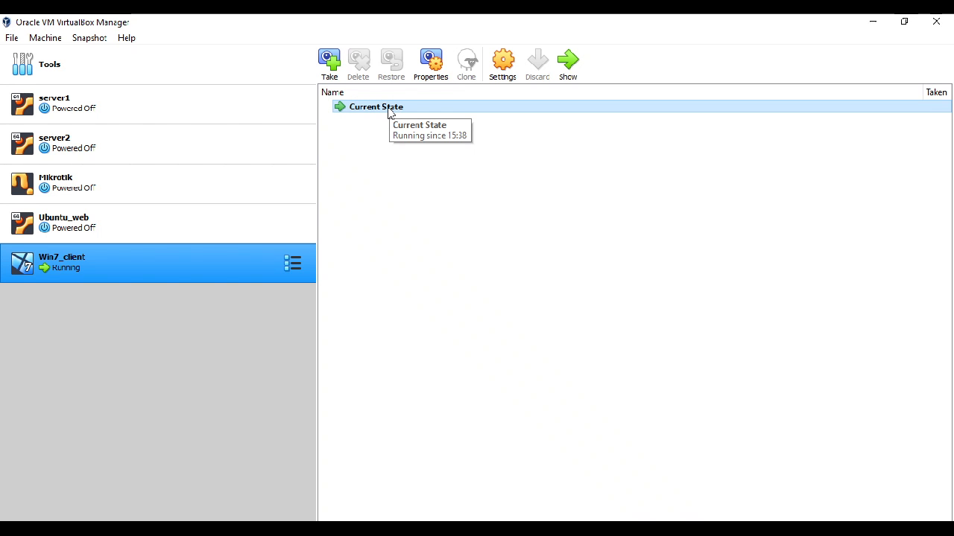
# Step: Return to the running Win7_client window, restart Windows and dismiss the mouse pointer integration notice
pyautogui.click(242, 530)
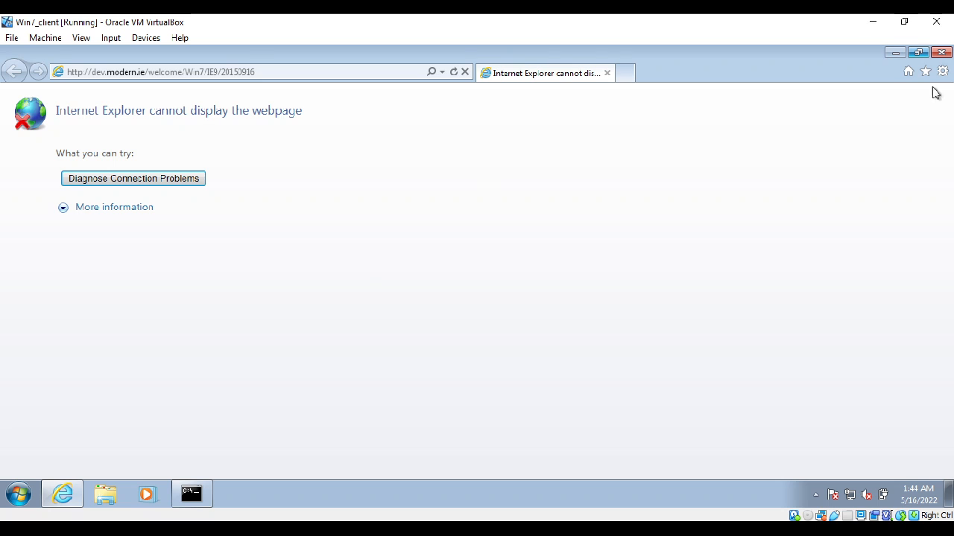
pyautogui.click(18, 494)
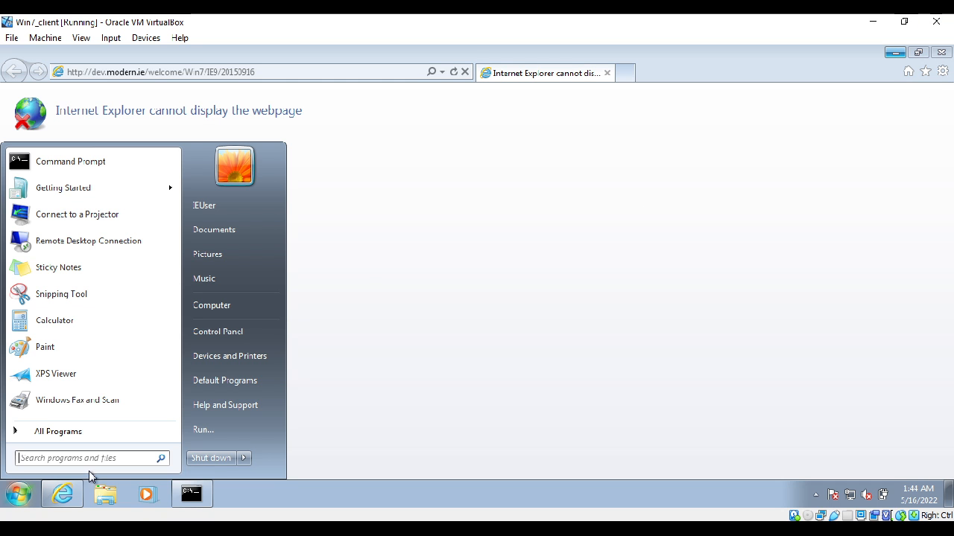
pyautogui.click(245, 458)
pyautogui.click(283, 440)
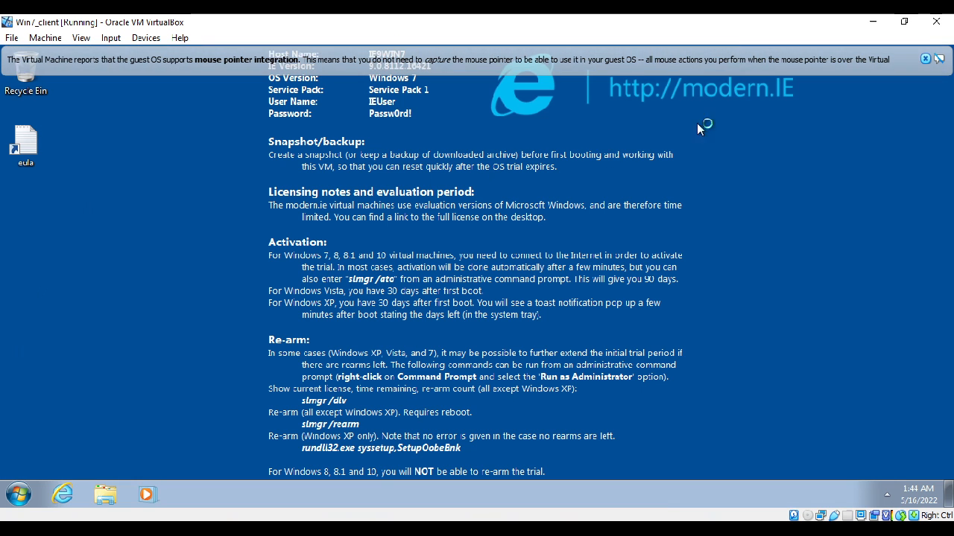
pyautogui.click(925, 60)
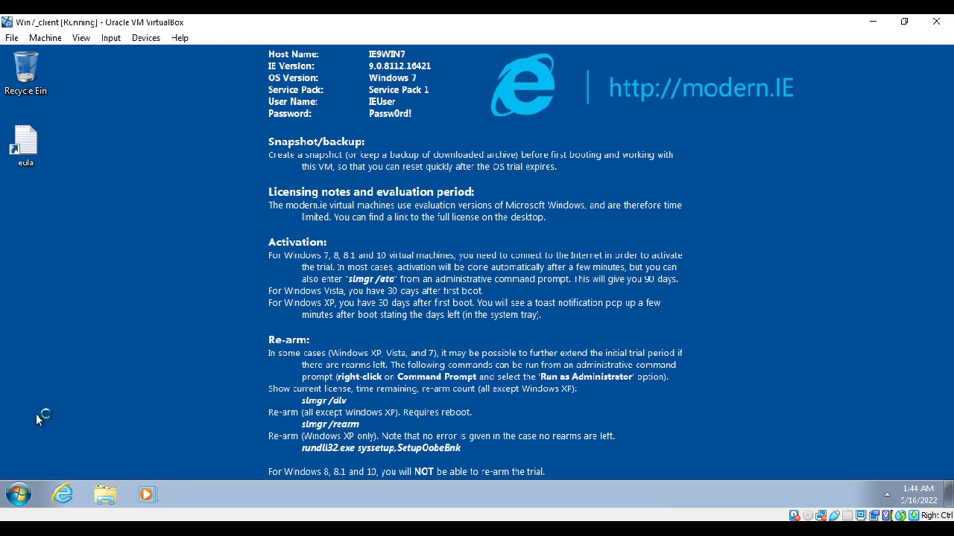
# Step: Shut down Windows in the Win7_client virtual machine and switch to VirtualBox Manager
pyautogui.click(18, 495)
pyautogui.click(222, 461)
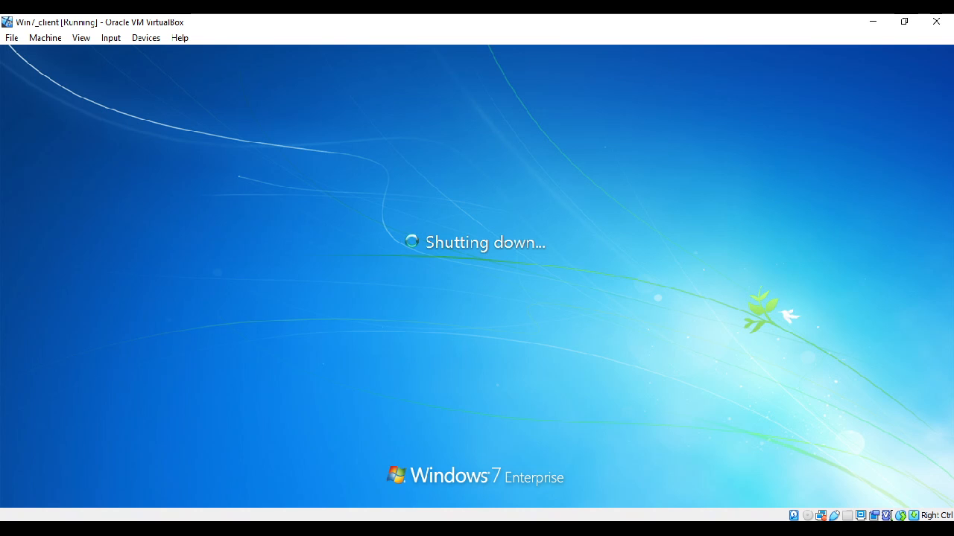
pyautogui.moveTo(187, 530)
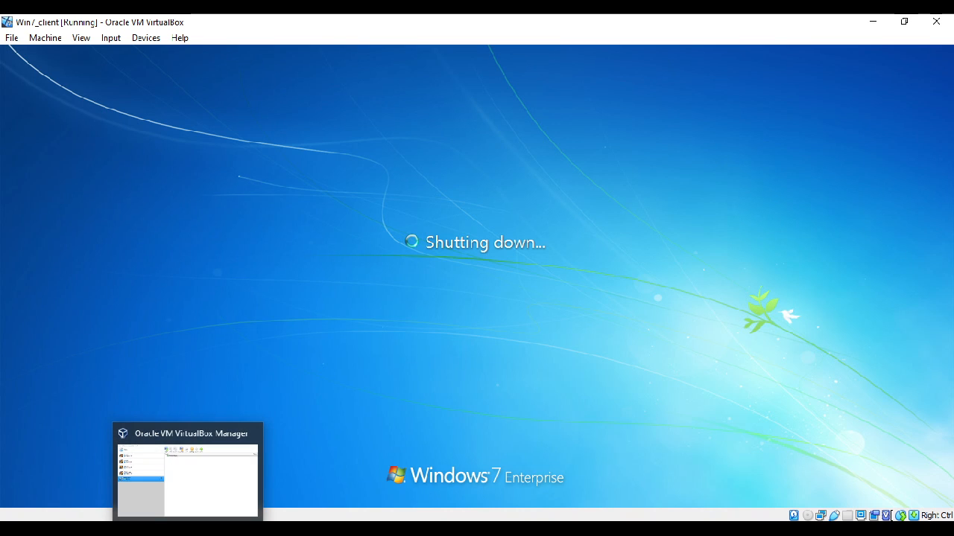
pyautogui.click(187, 529)
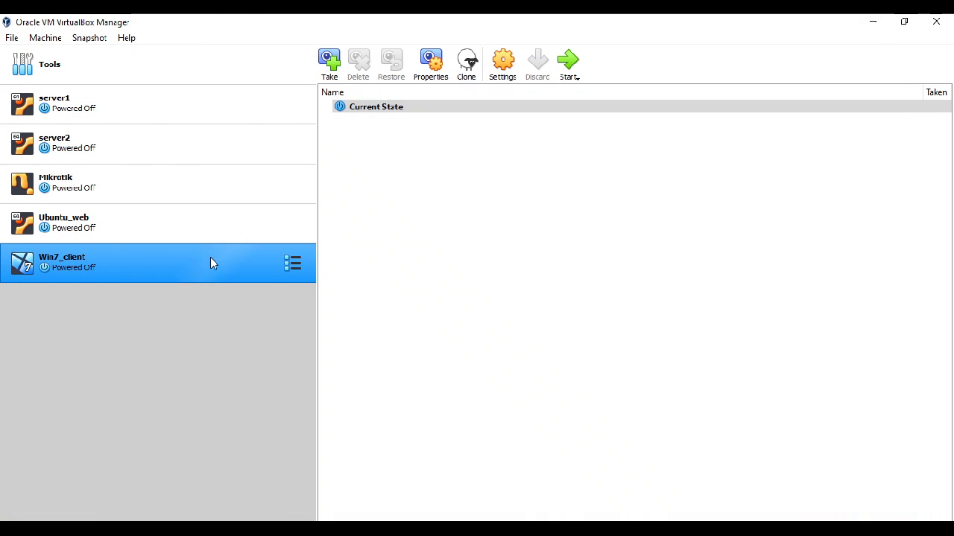
# Step: Take a snapshot of Win7_client named fresh_install with the description "ini windows yang baru saja"
pyautogui.click(330, 64)
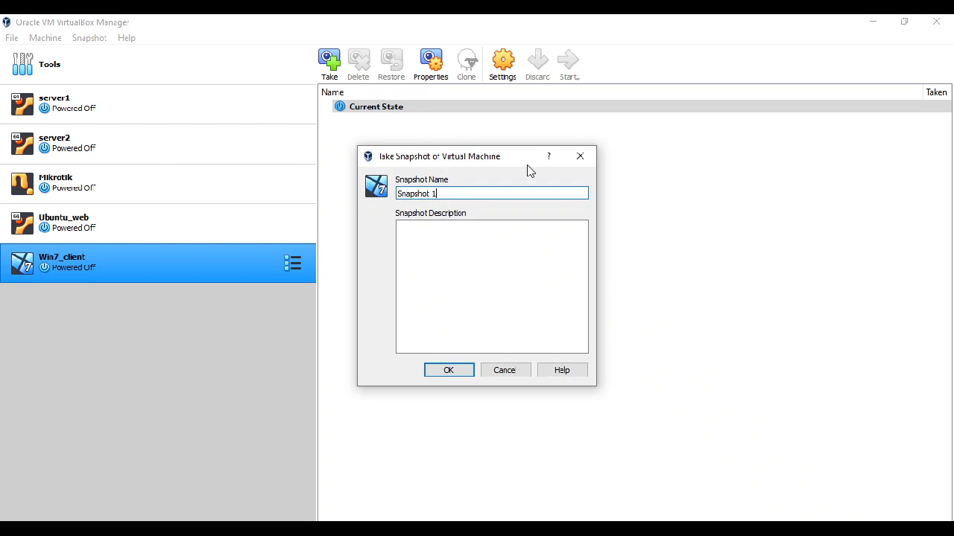
pyautogui.hotkey('ctrl', 'a')
pyautogui.write('S')
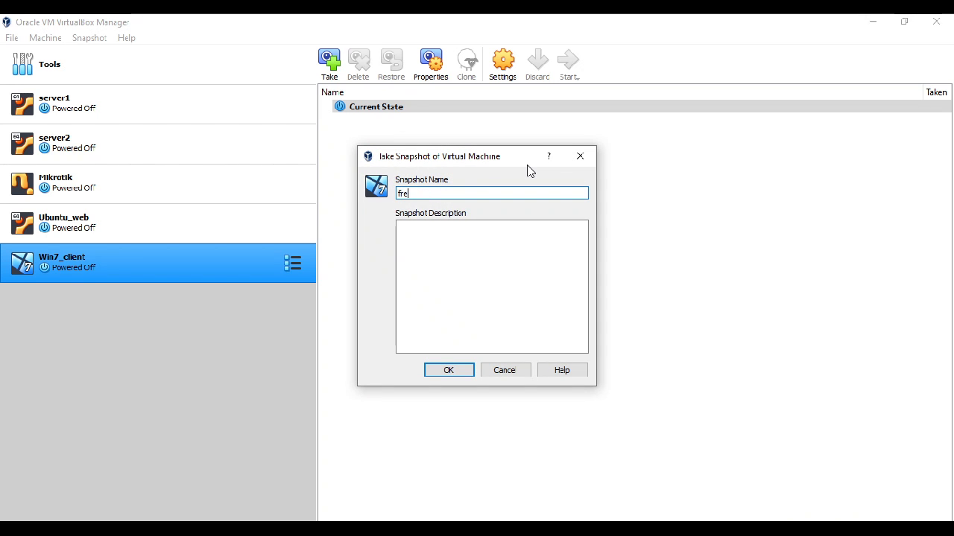
pyautogui.write('resh_install')
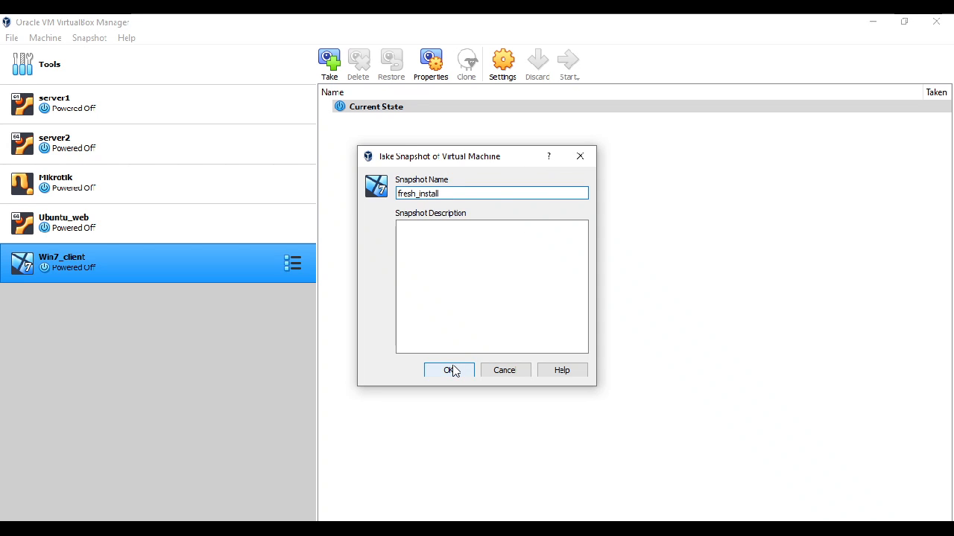
pyautogui.click(479, 307)
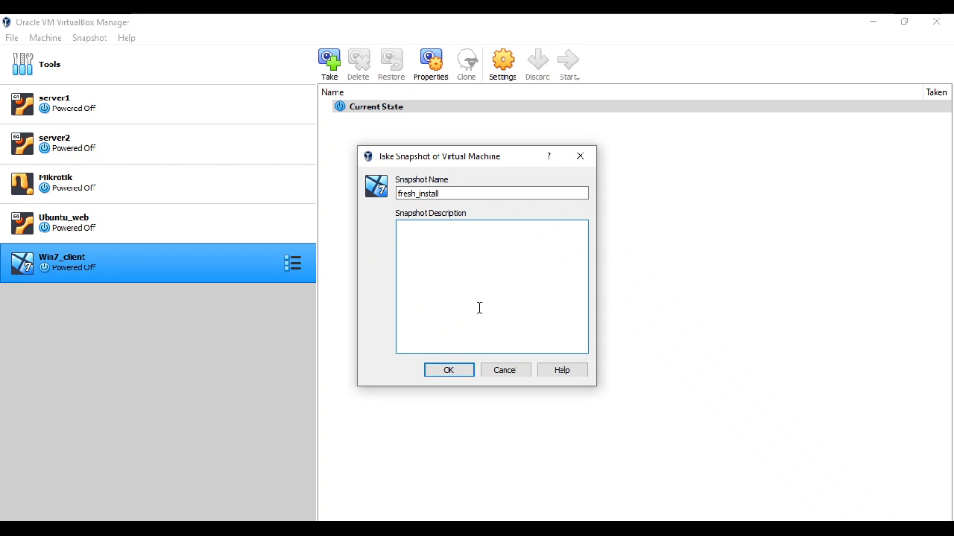
pyautogui.write('ini windows yang baru s')
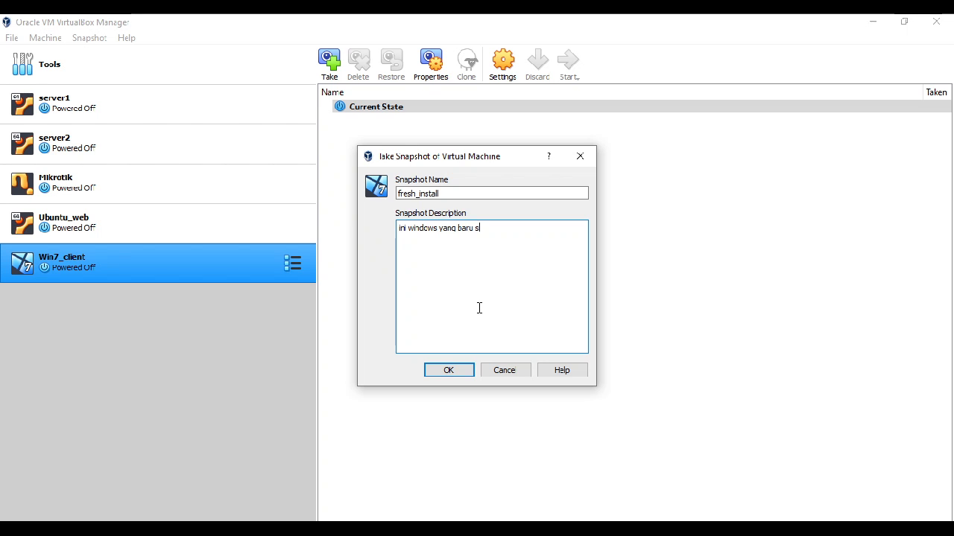
pyautogui.write('aja diinstall.')
pyautogui.click(452, 371)
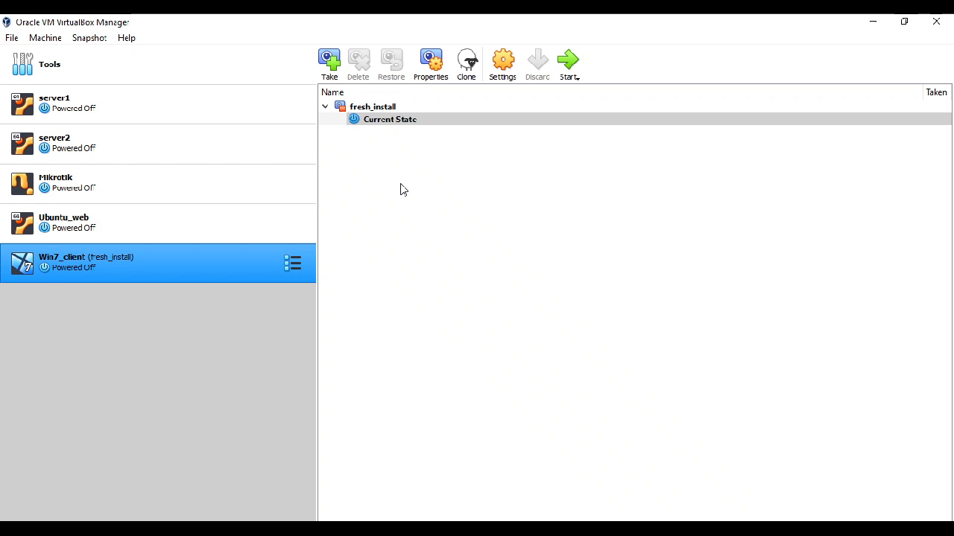
# Step: Compare the actions available for the fresh_install snapshot with those for the Current State entry of Win7_client
pyautogui.click(373, 111)
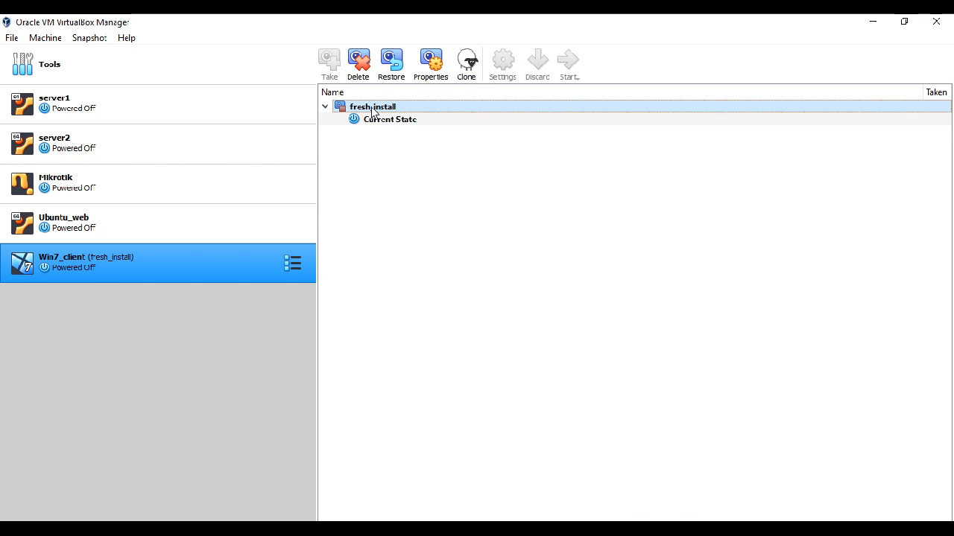
pyautogui.moveTo(374, 110)
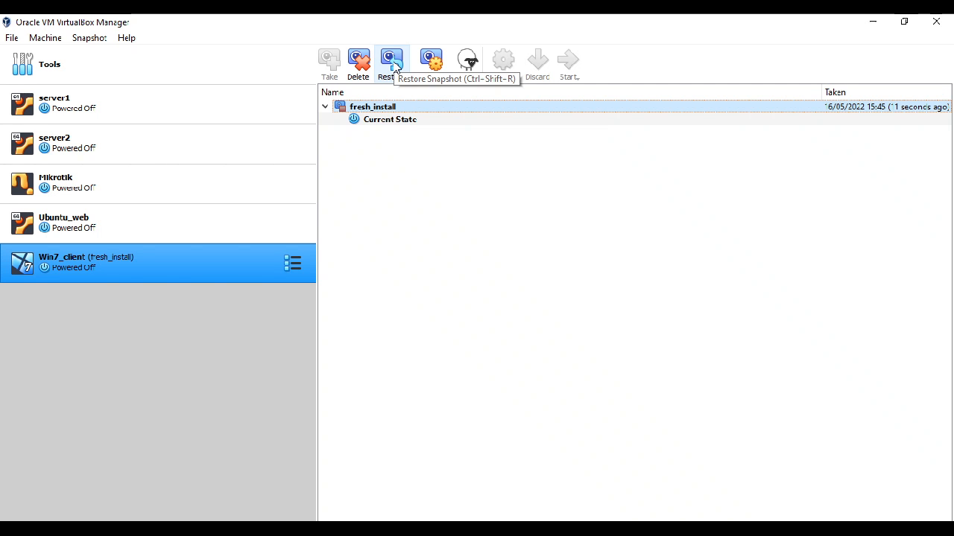
pyautogui.click(375, 122)
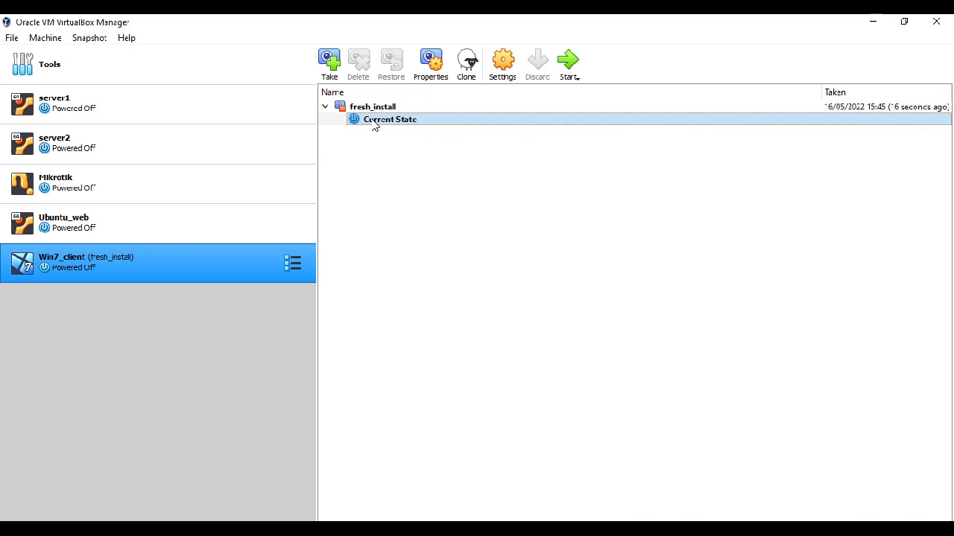
pyautogui.click(381, 108)
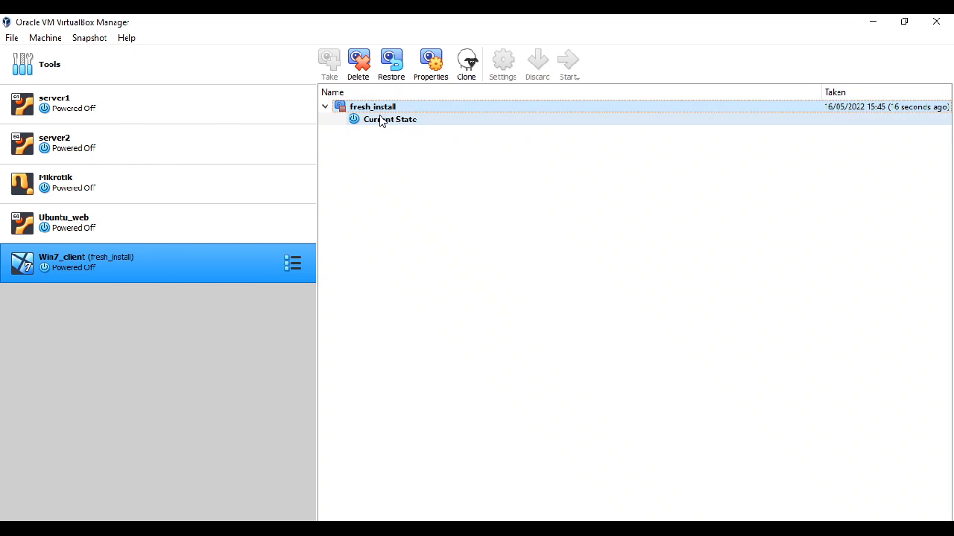
pyautogui.click(381, 121)
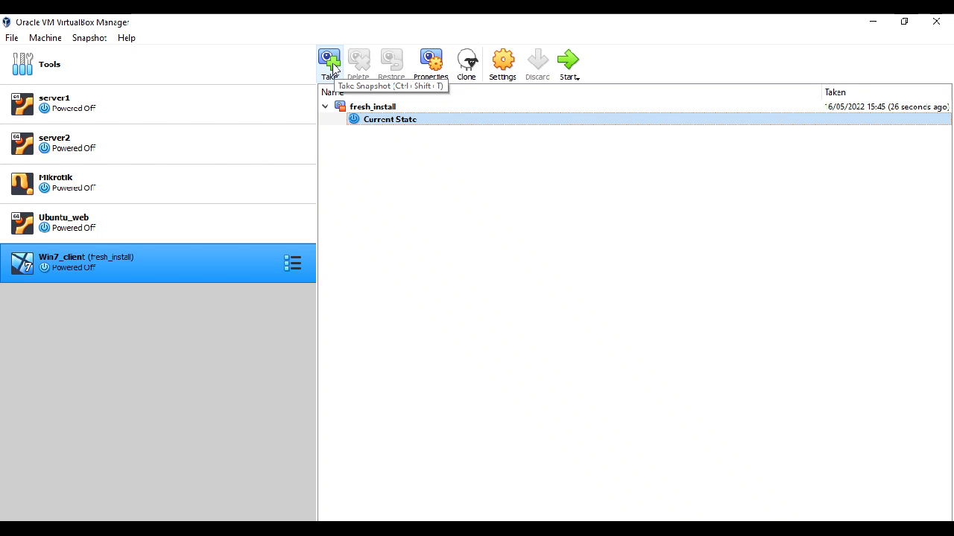
pyautogui.click(398, 109)
pyautogui.click(403, 123)
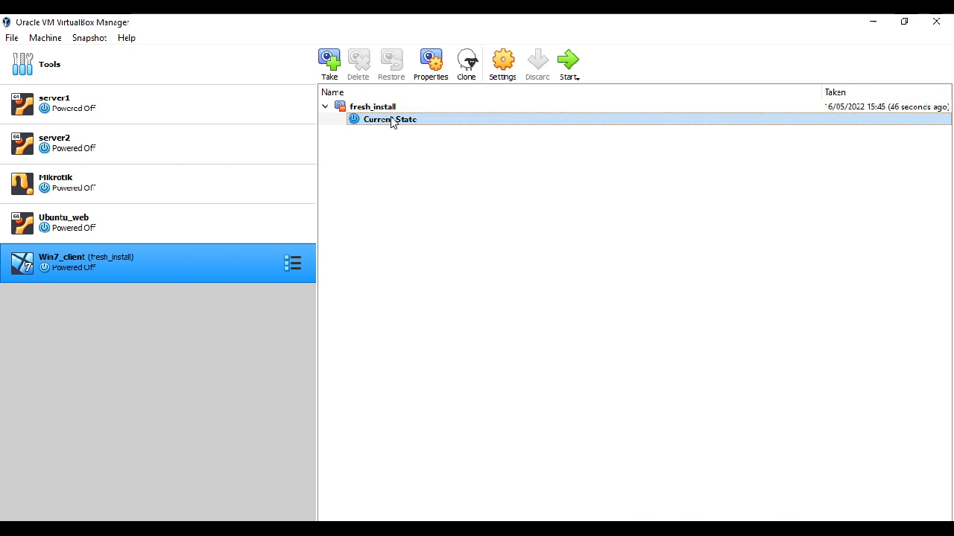
pyautogui.click(394, 108)
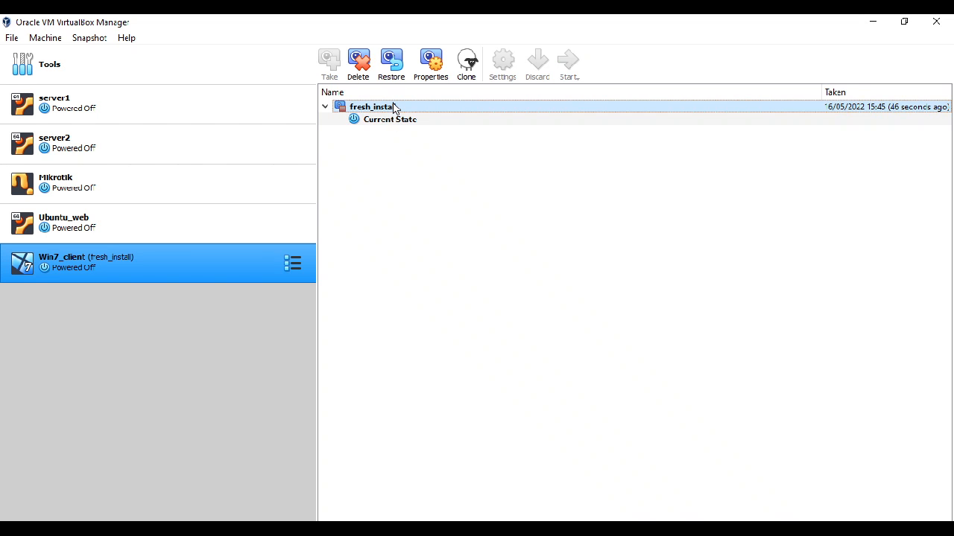